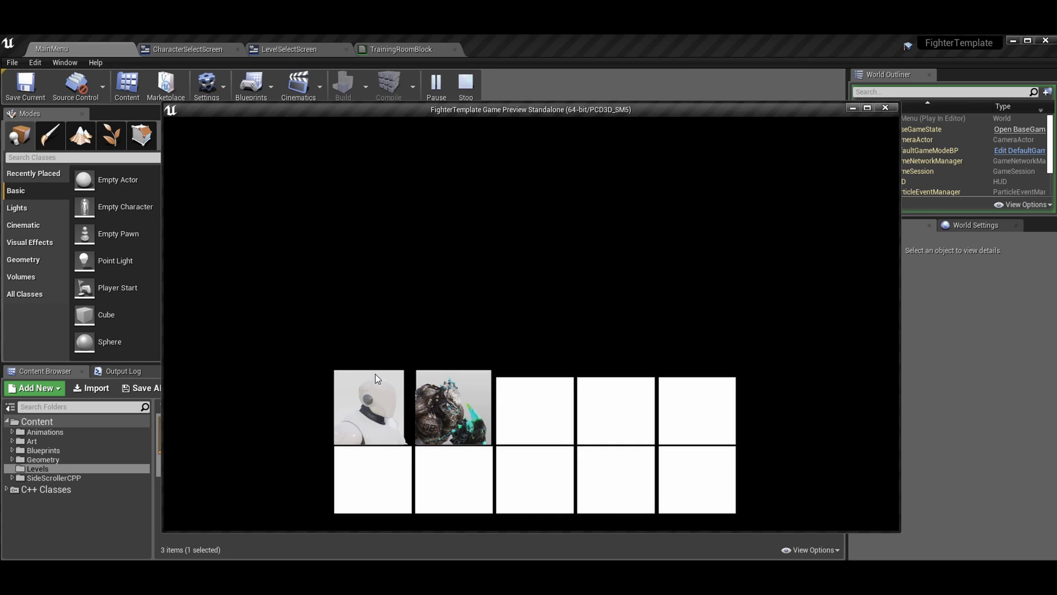
Step: Playtest the game with the second character on the purple-and-green level, moving the fighter around the arena before ending the preview
click(489, 392)
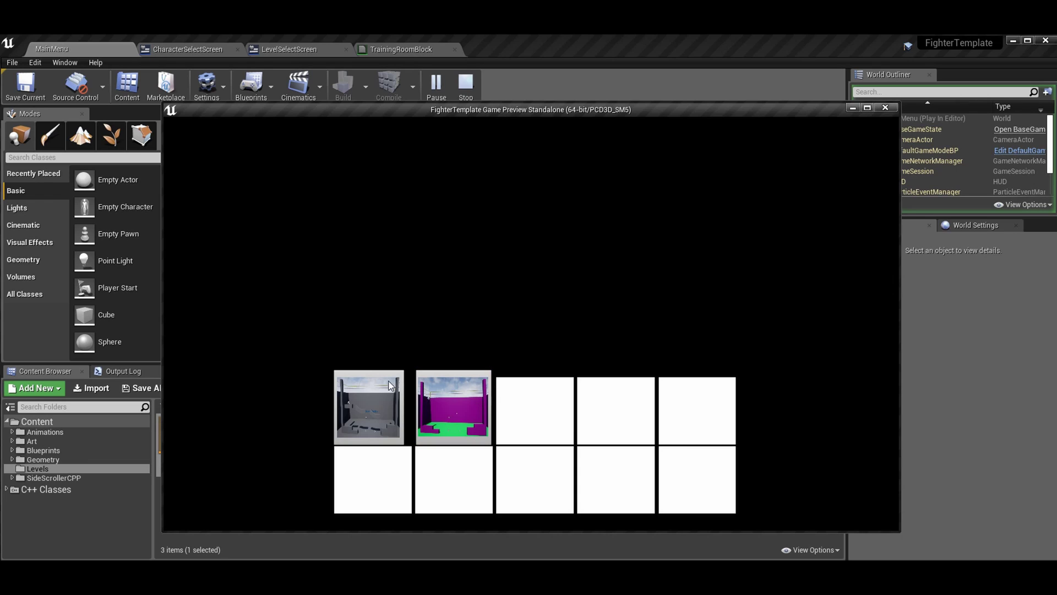
click(456, 381)
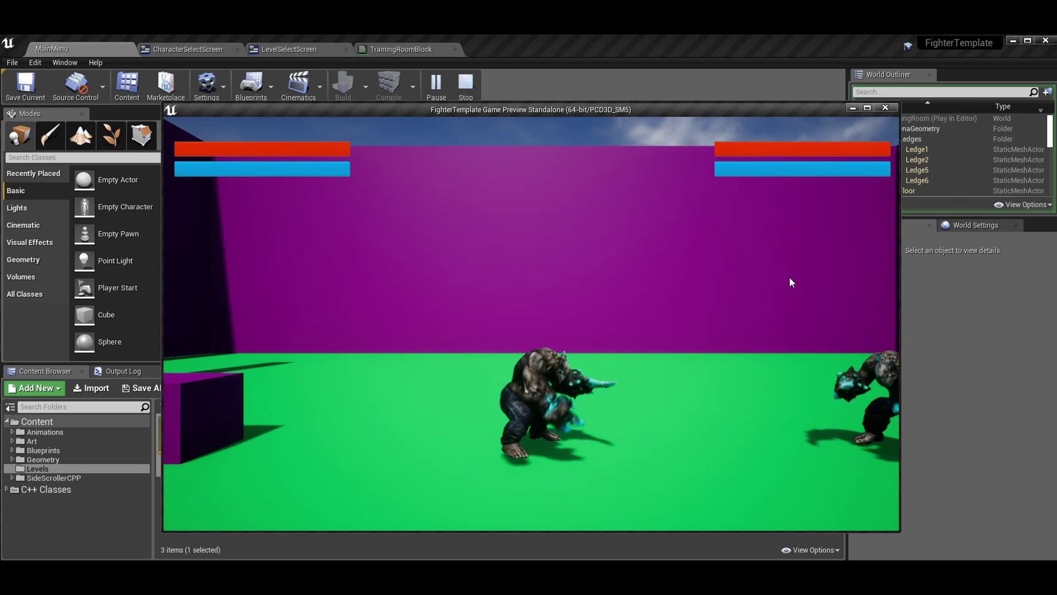
key(Right)
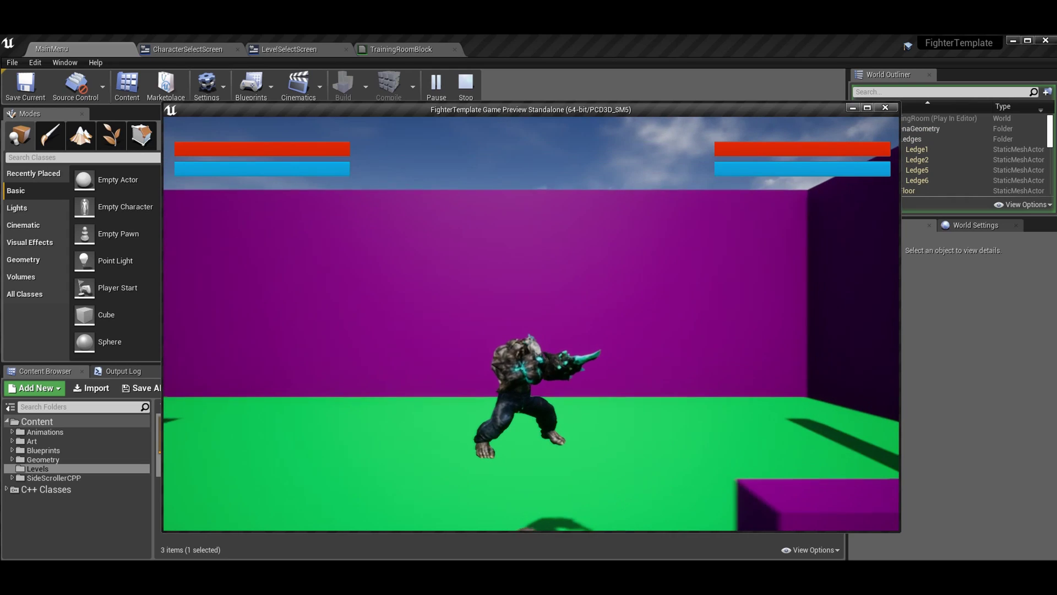
key(Right)
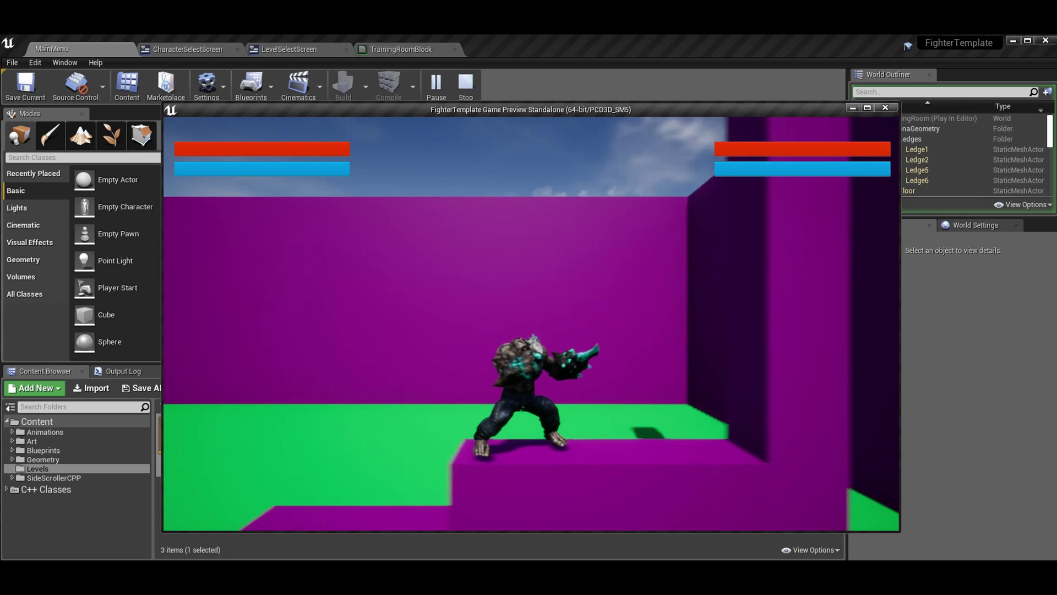
key(Left)
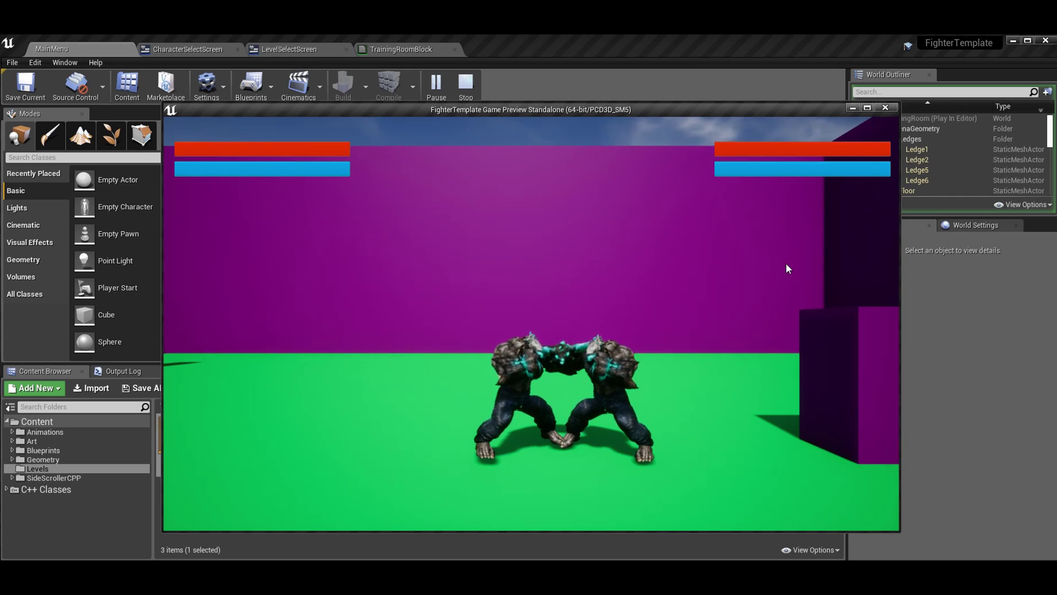
key(Escape)
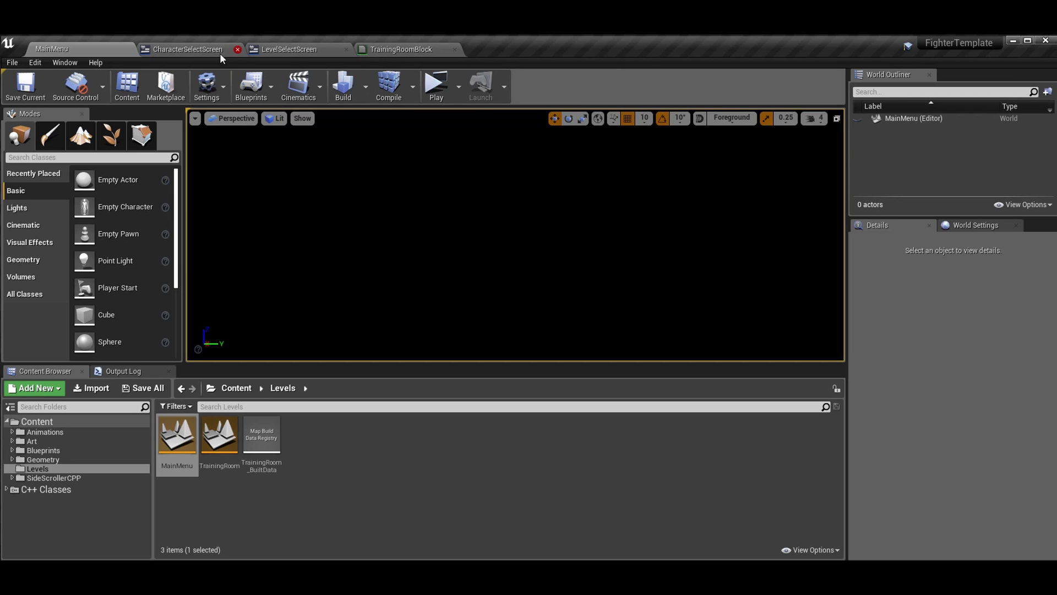
Step: Compare the CharacterSelectScreen layout with the LevelSelectScreen layout and look through the level screen's widget hierarchy
click(195, 53)
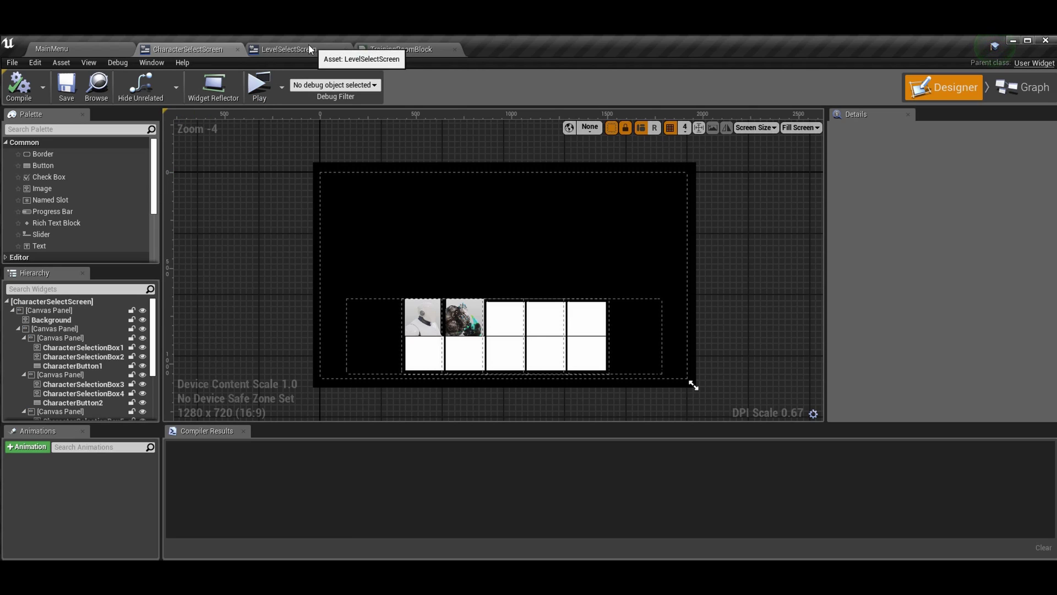
click(263, 52)
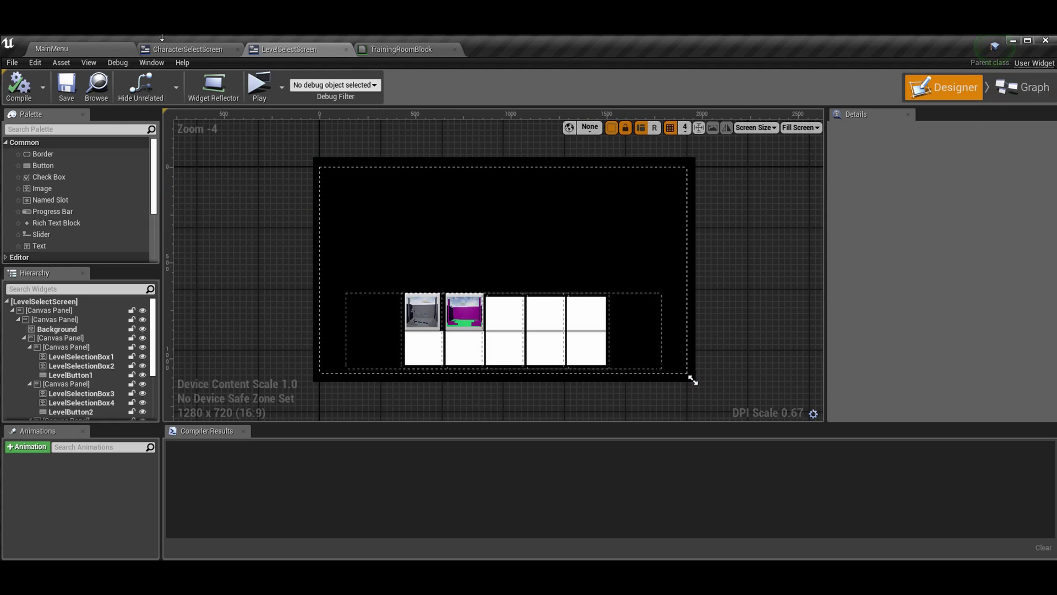
scroll(117, 325, down, 3)
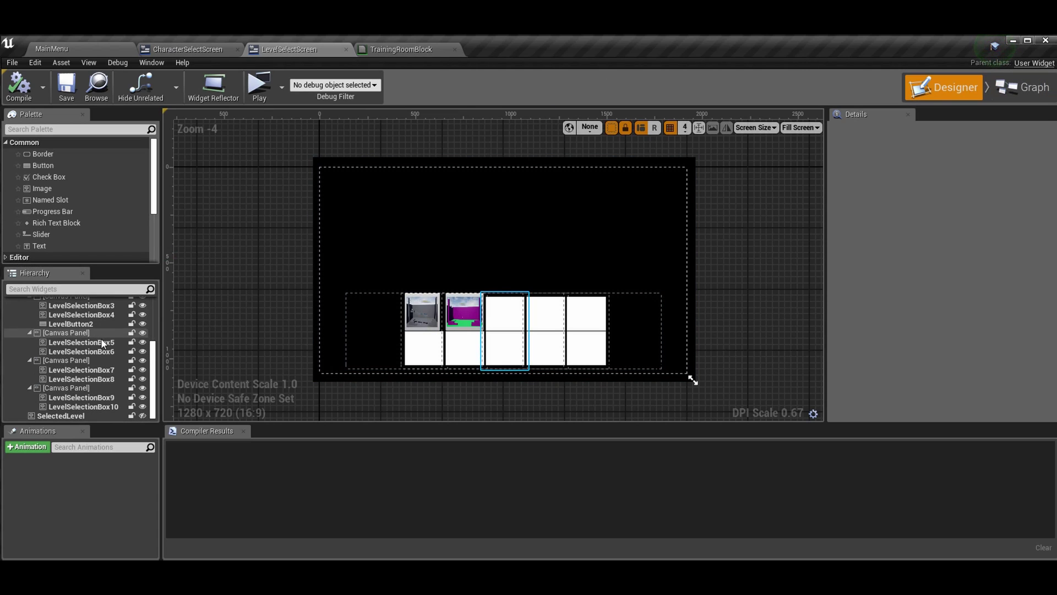
scroll(117, 326, up, 3)
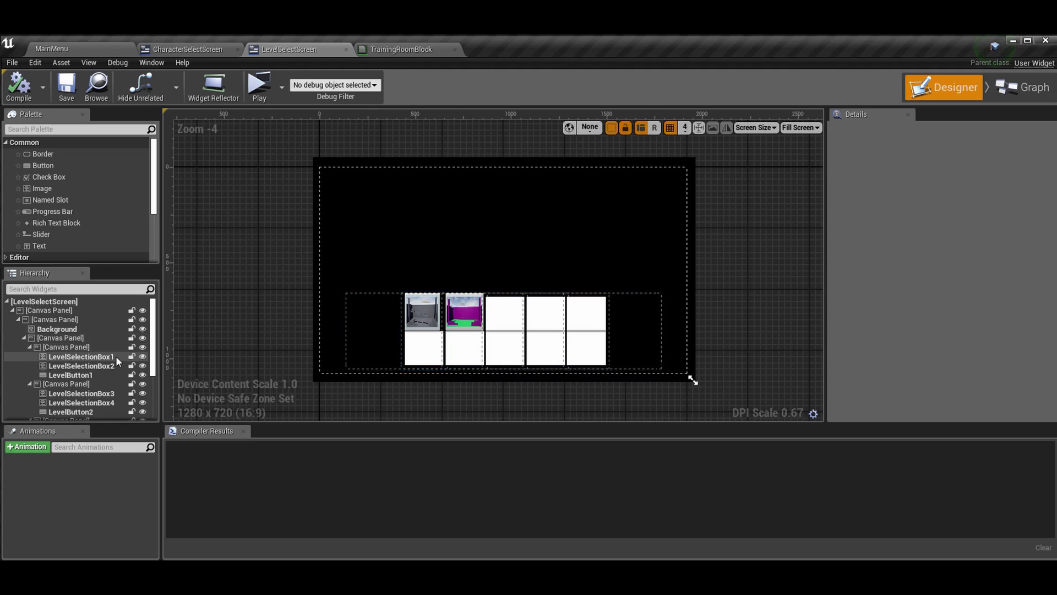
Step: Inspect the background, the nested canvas panel, LevelSelectionBox1 and LevelButton1 with its style settings in LevelSelectScreen
click(87, 329)
click(91, 319)
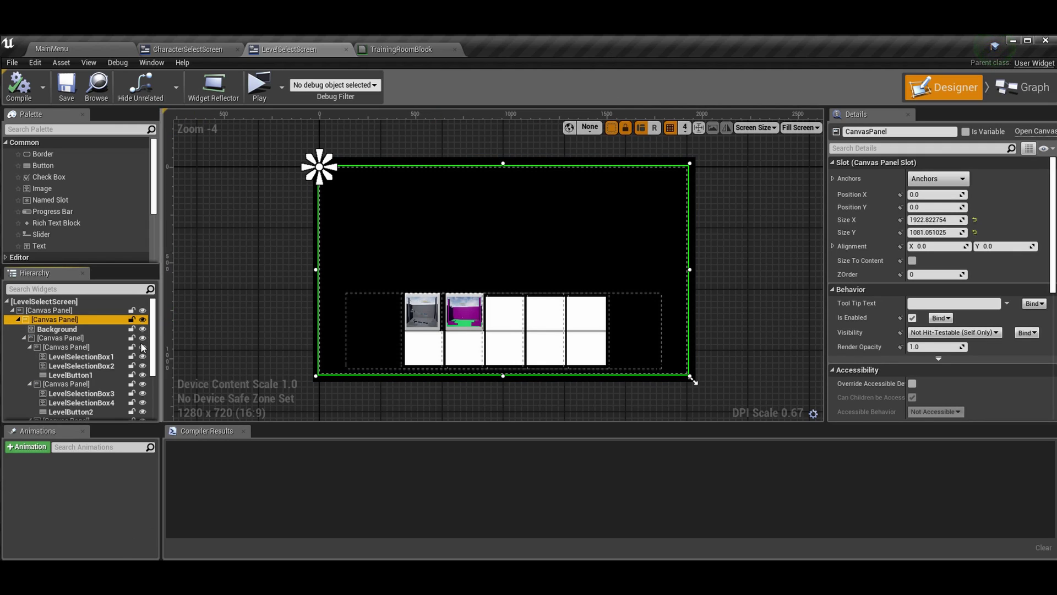
scroll(79, 379, down, 1)
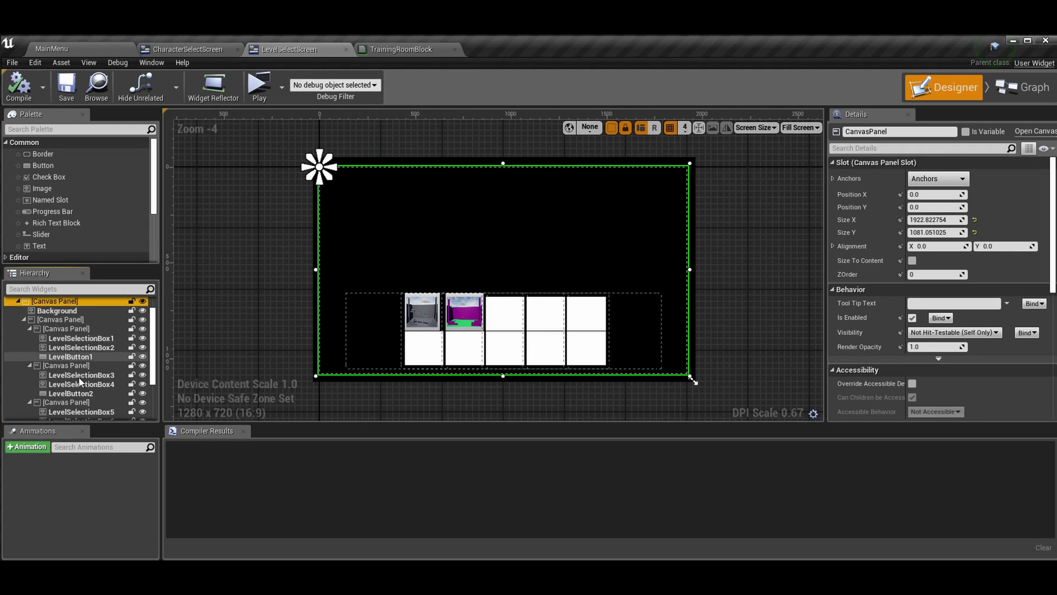
click(99, 338)
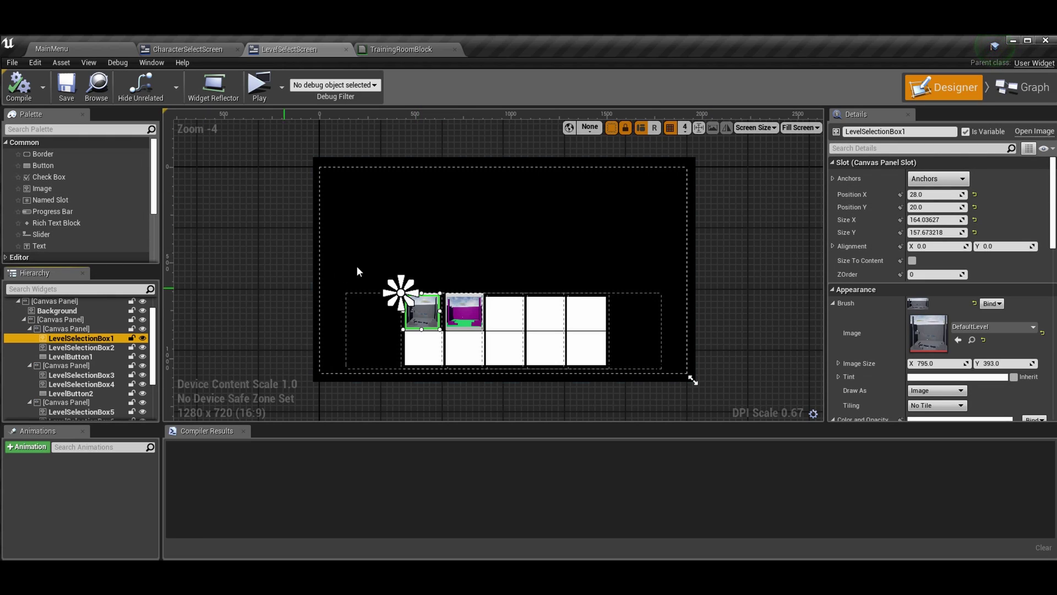
click(435, 299)
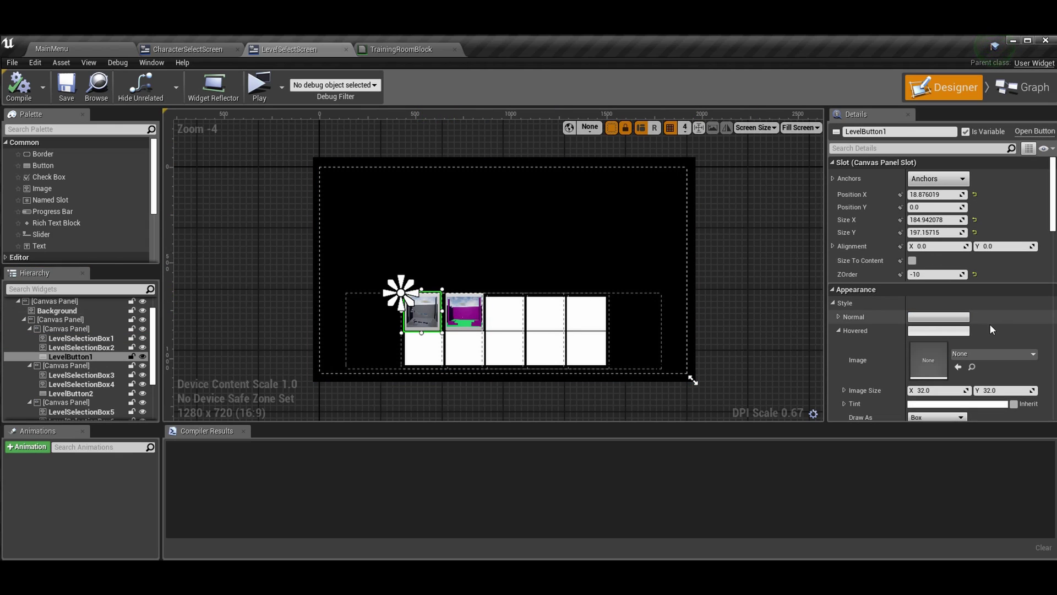
scroll(962, 300, down, 2)
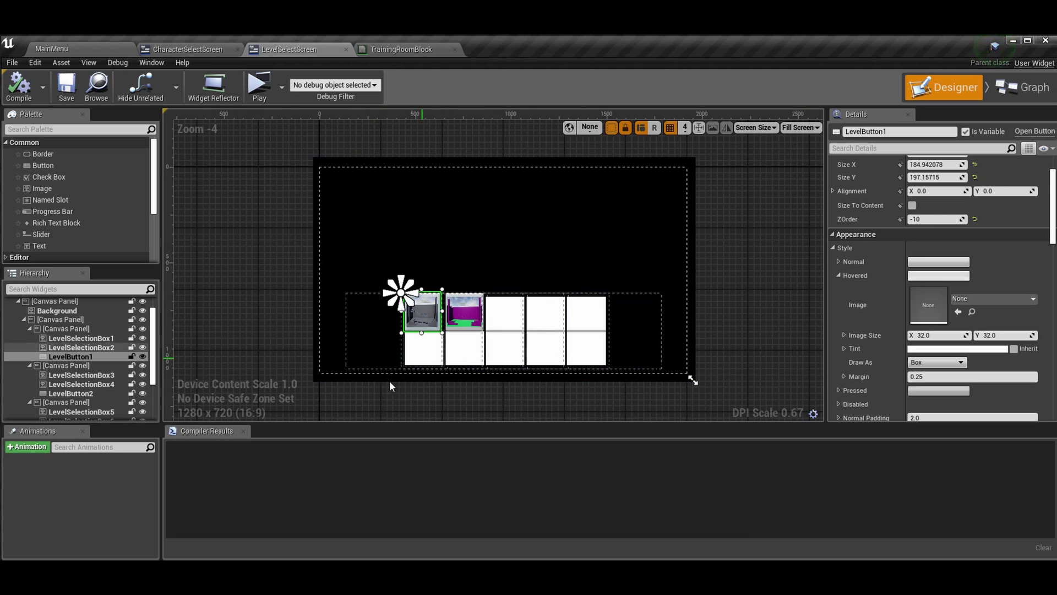
click(297, 276)
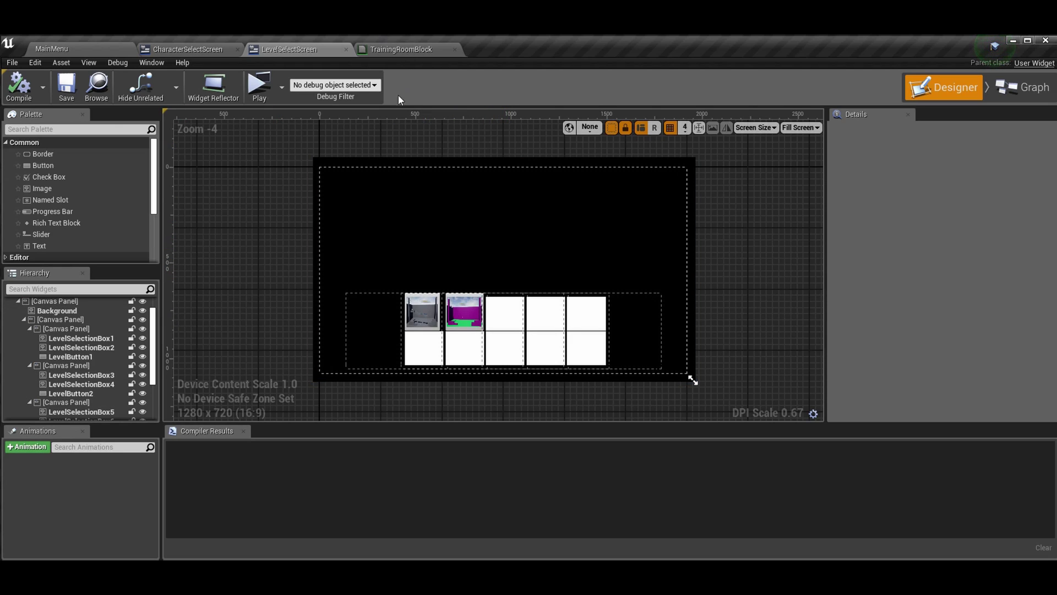
click(427, 297)
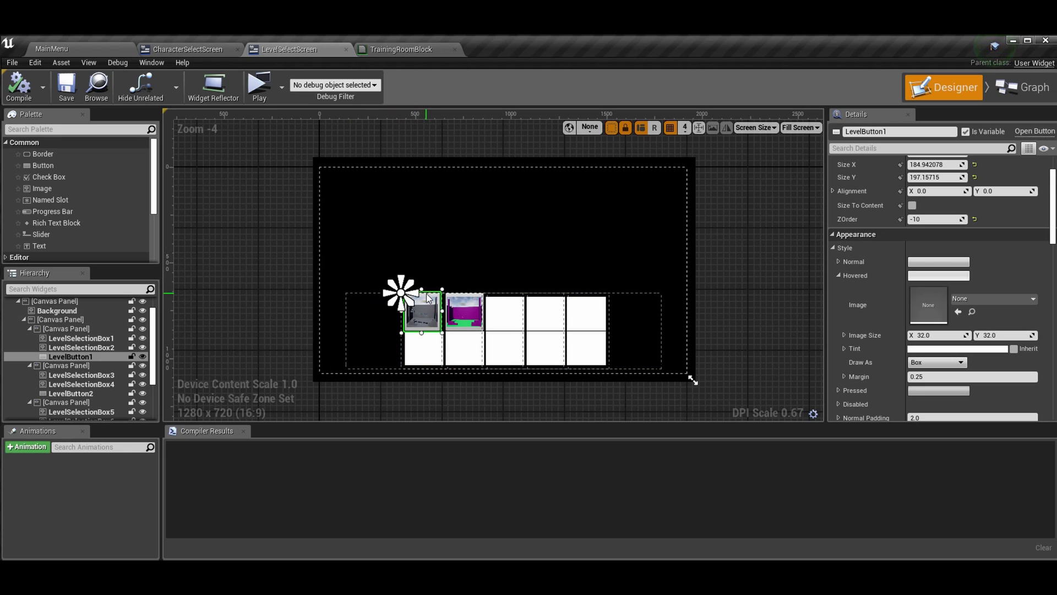
click(255, 280)
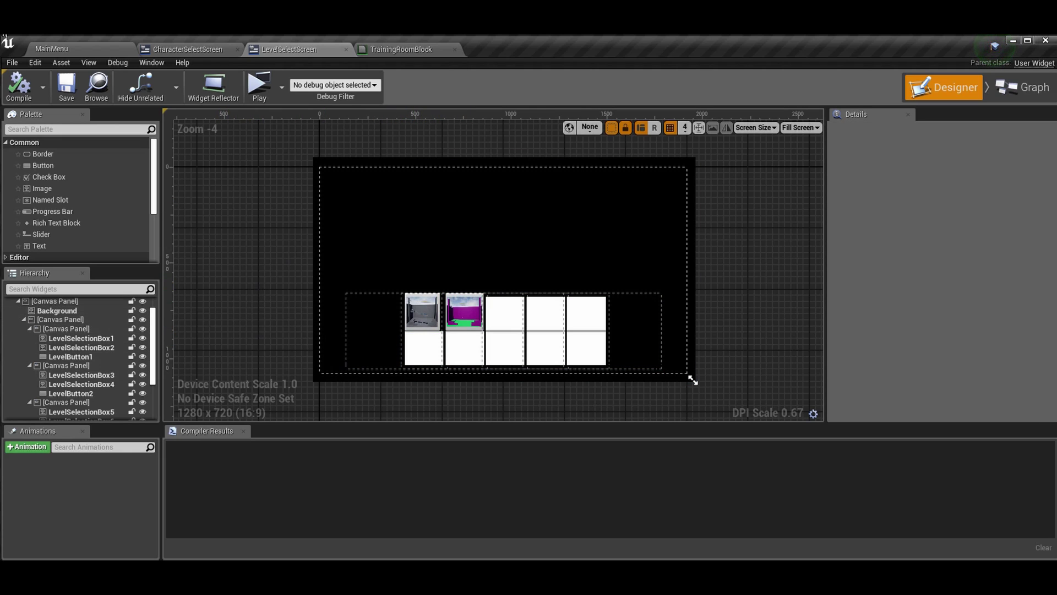
click(50, 50)
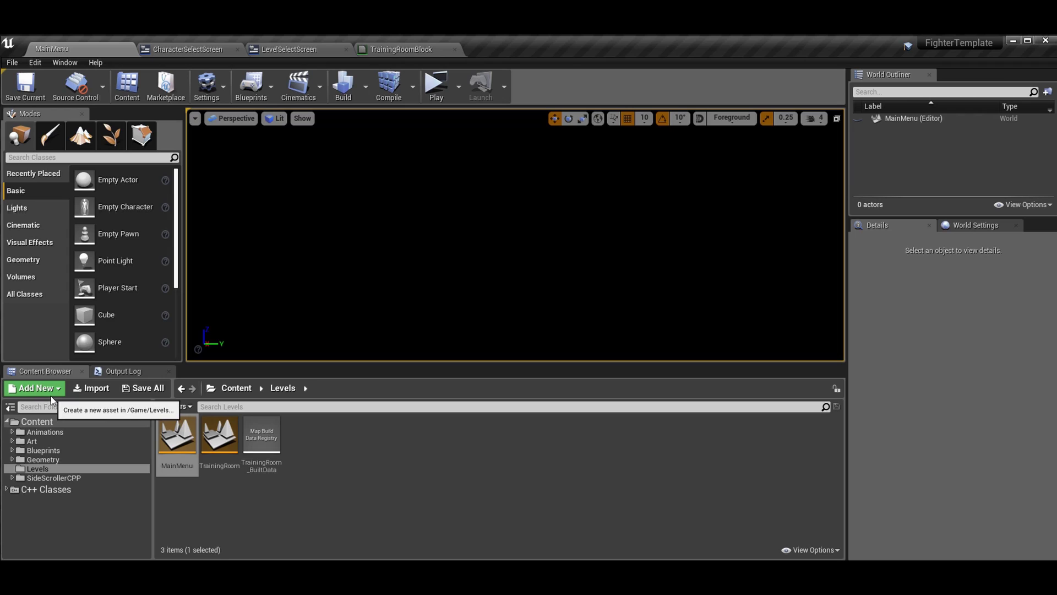
click(38, 388)
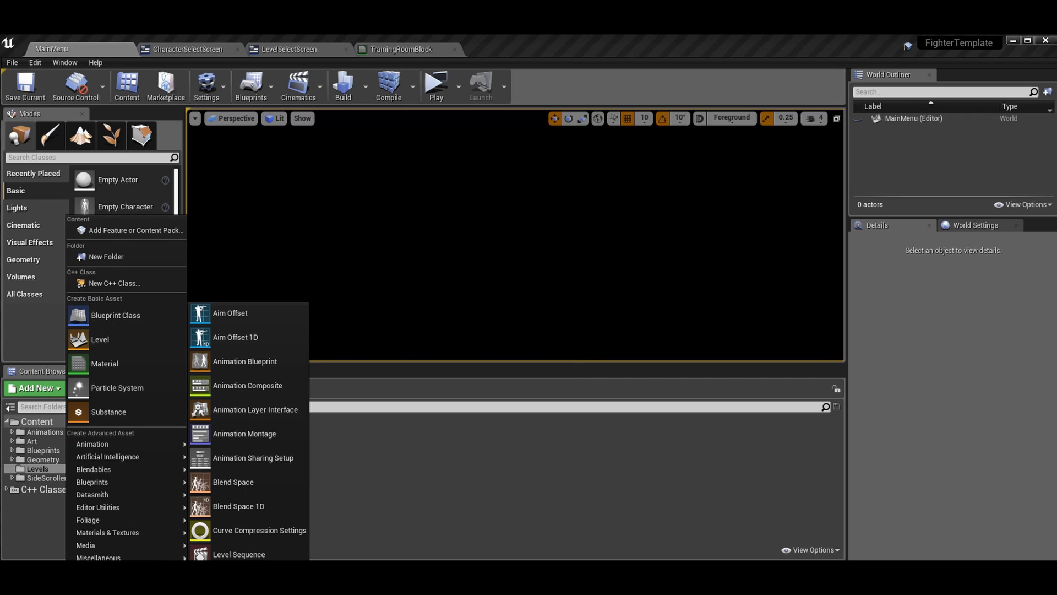
mouse_move(99, 559)
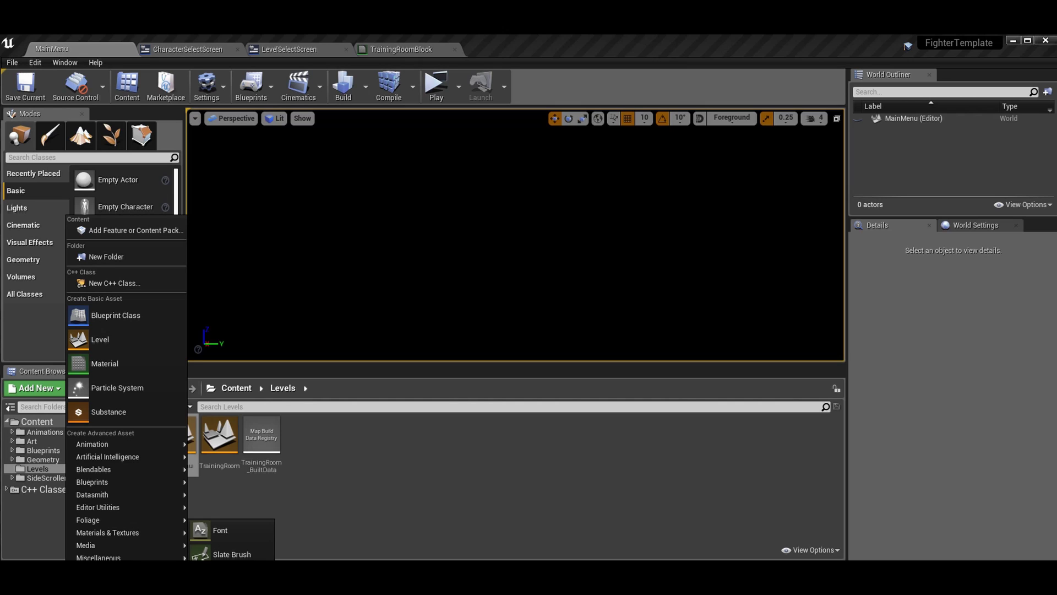
click(362, 450)
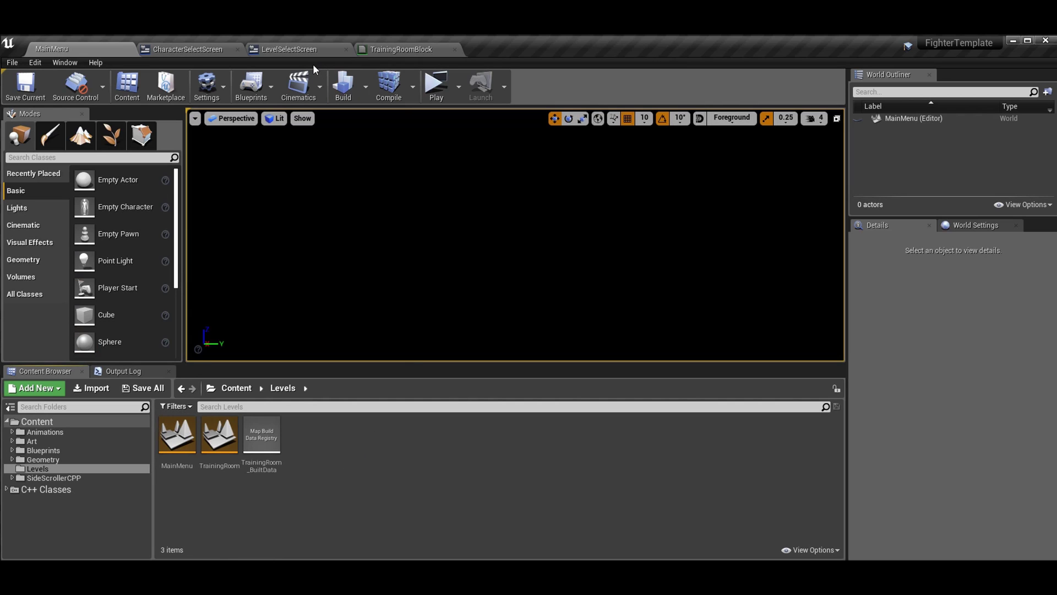
Step: Examine the LevelSelectScreen event graph, covering the Event Construct focus logic and the On Pressed events with their Open Level nodes
click(303, 54)
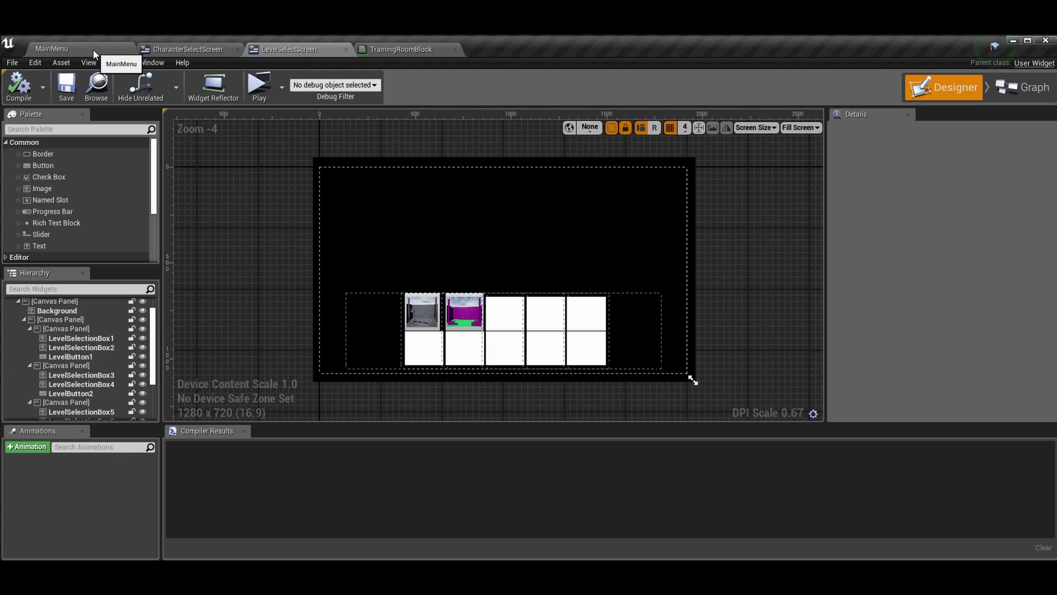
click(1023, 87)
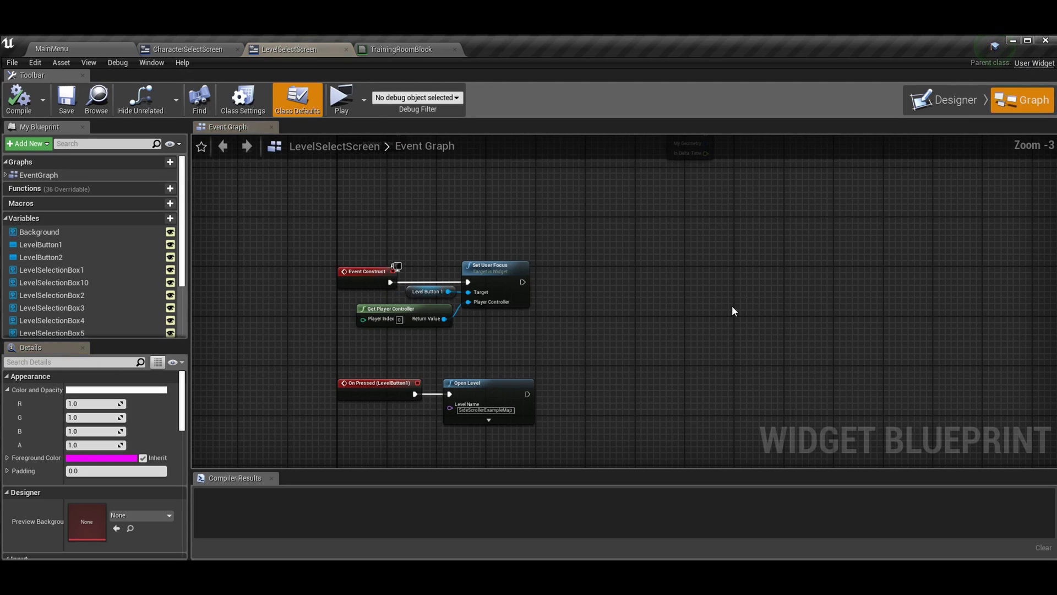
right_drag(705, 243, 728, 196)
right_drag(718, 413, 722, 323)
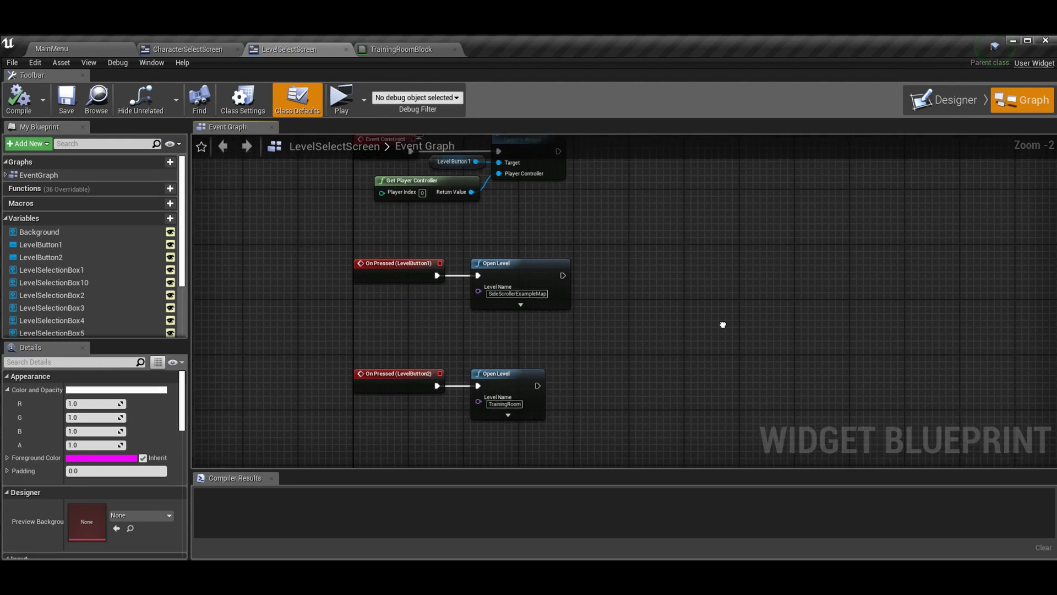
scroll(721, 323, up, 1)
right_drag(401, 217, 393, 272)
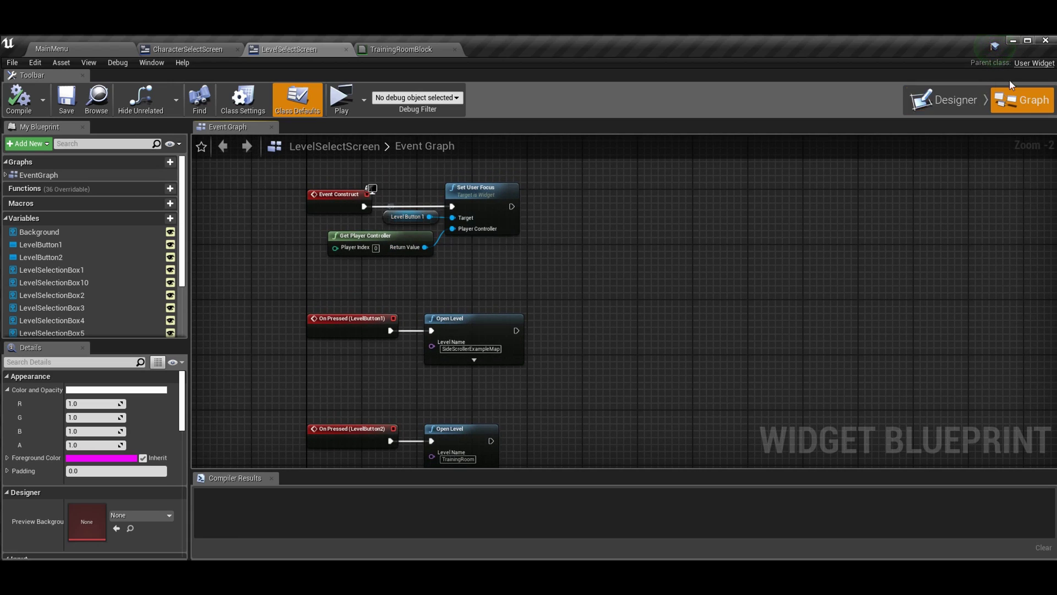
Step: Check LevelButton1 in the LevelSelectScreen layout against its On Pressed event in the graph
click(944, 99)
click(429, 310)
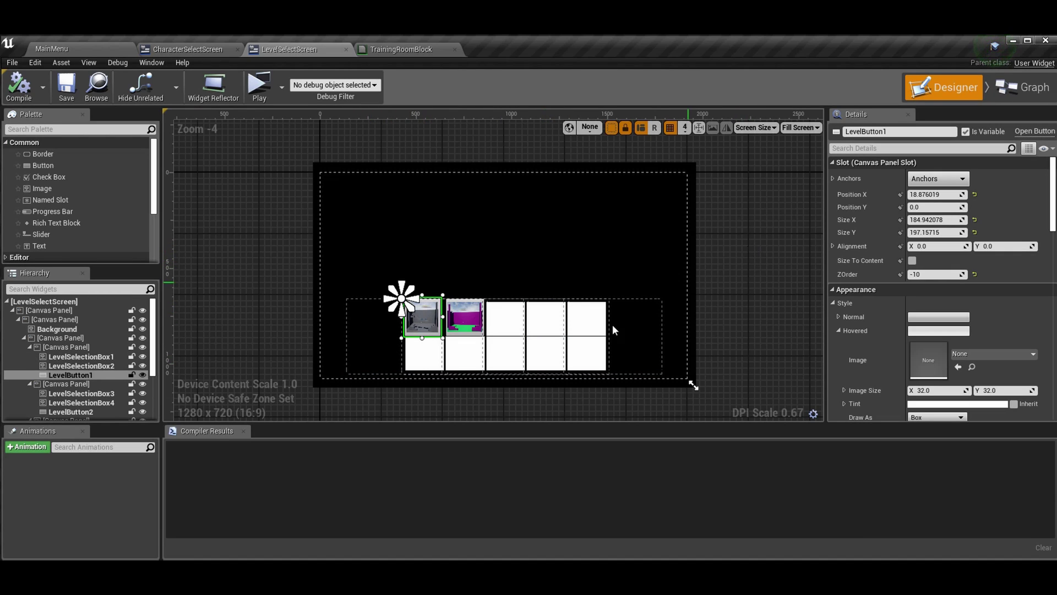
click(282, 324)
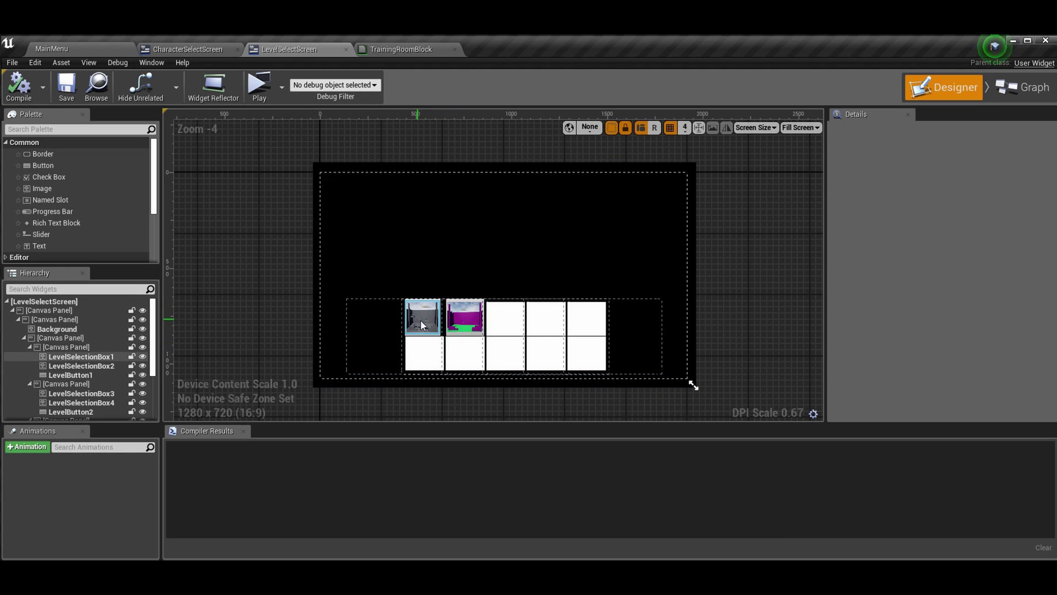
click(1034, 89)
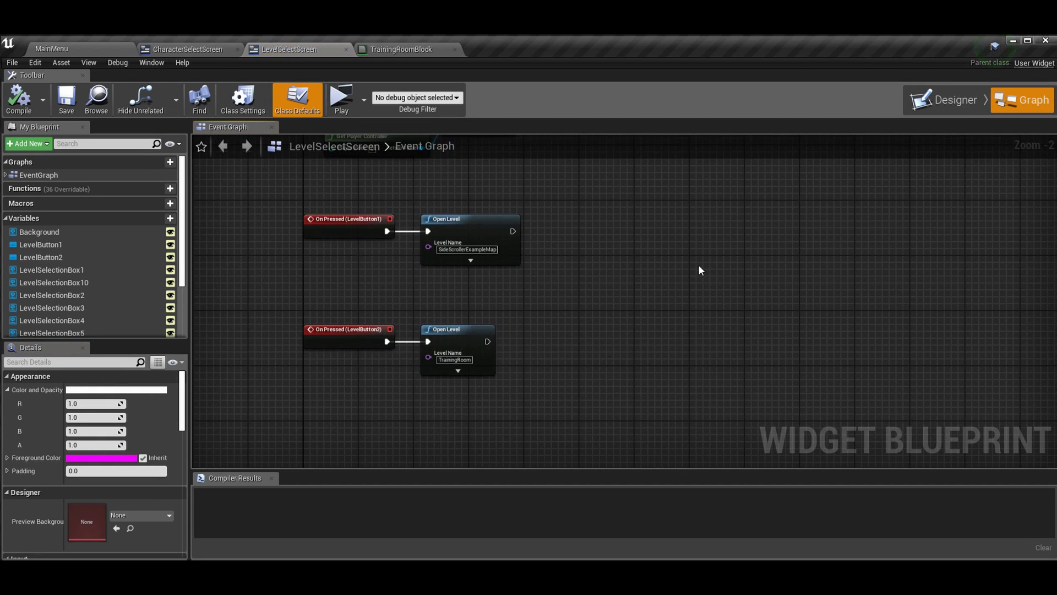
Step: Review LevelButton1's details in the widget layout down to its Navigation and Events settings
click(952, 99)
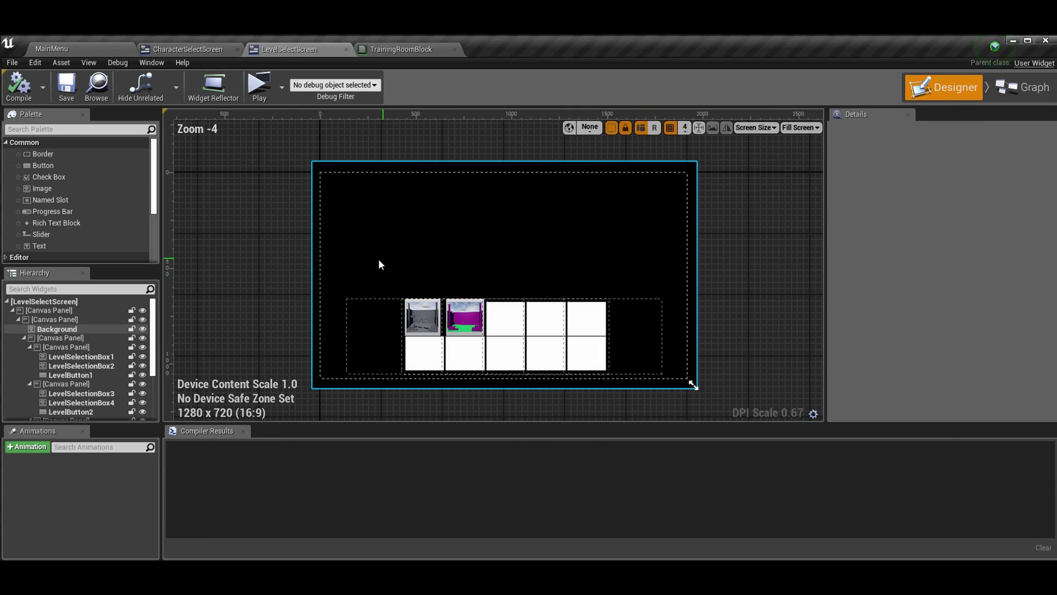
click(421, 302)
scroll(892, 232, down, 10)
scroll(894, 233, down, 15)
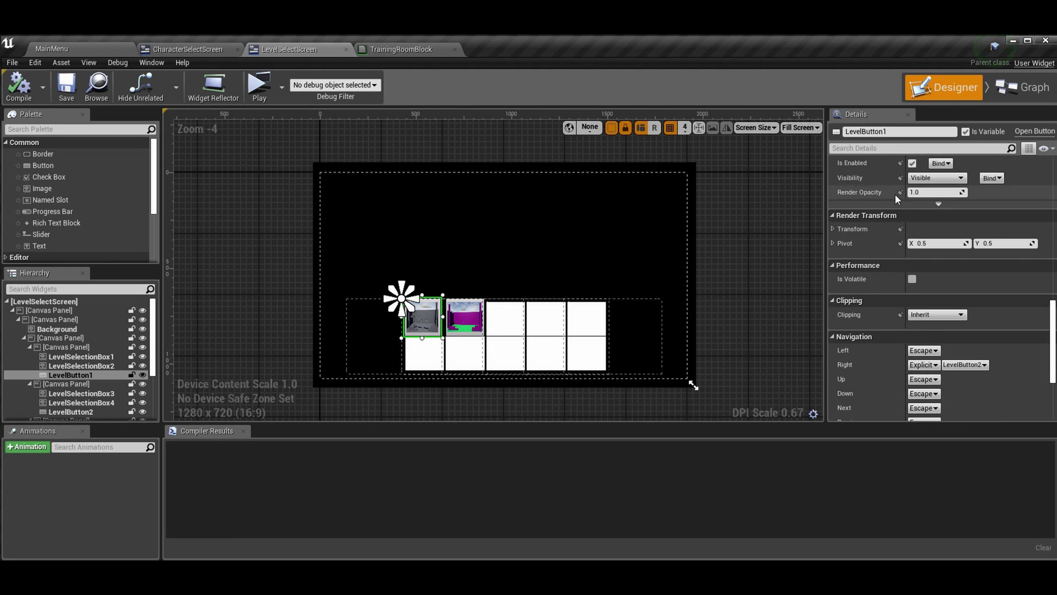
scroll(938, 180, down, 5)
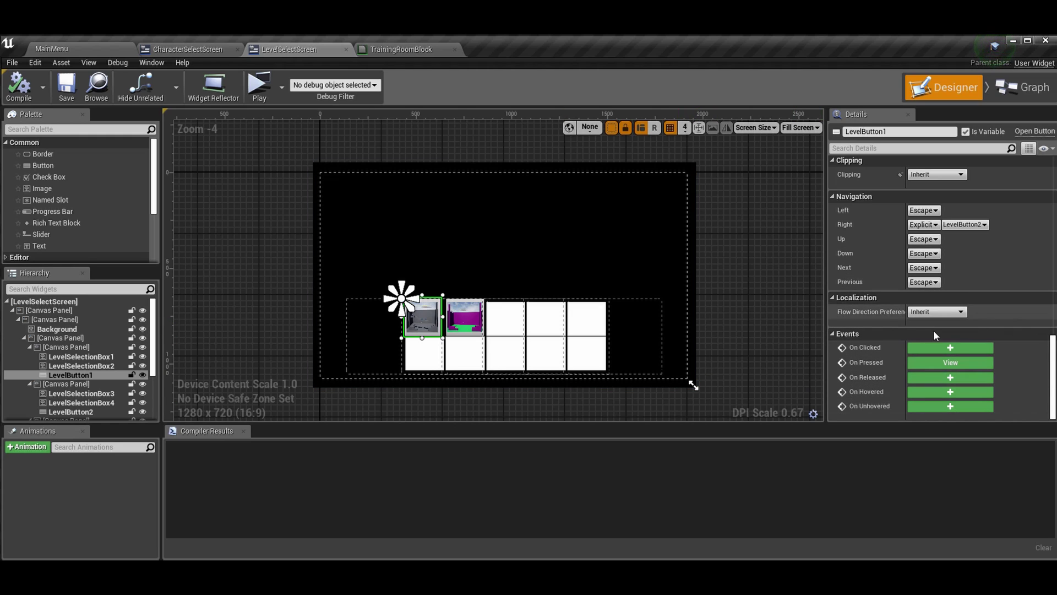
Step: Read the Open Level names for both level buttons in the event graph, and return to the MainMenu level editor
click(1024, 87)
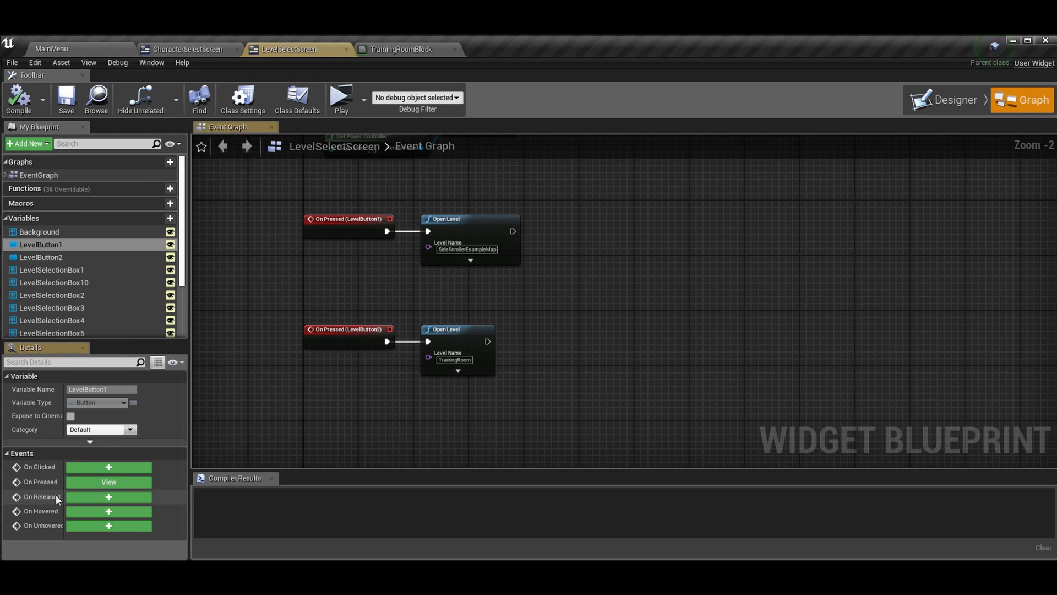
scroll(385, 297, up, 2)
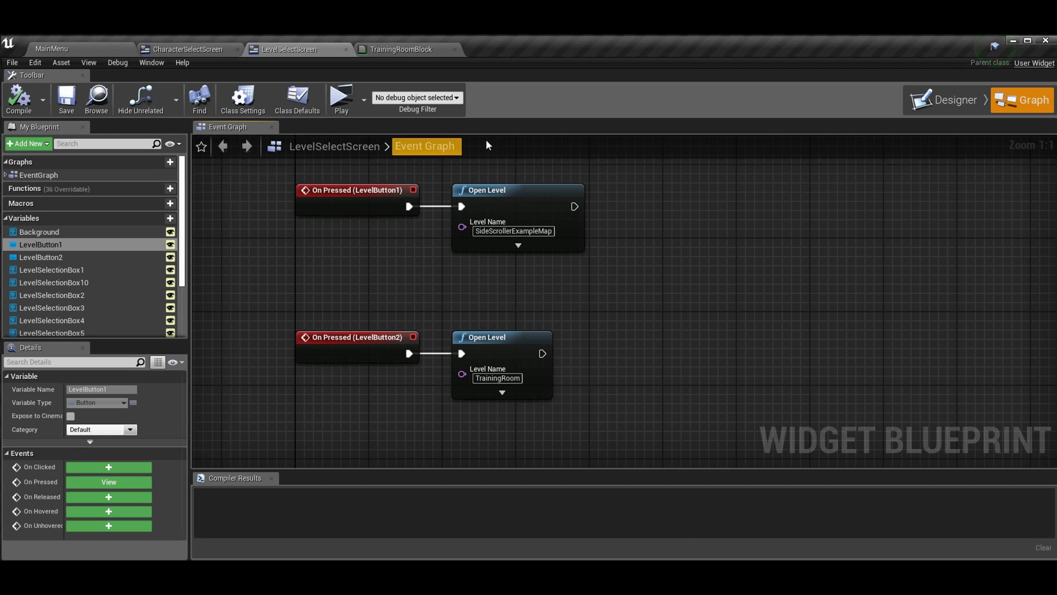
click(33, 50)
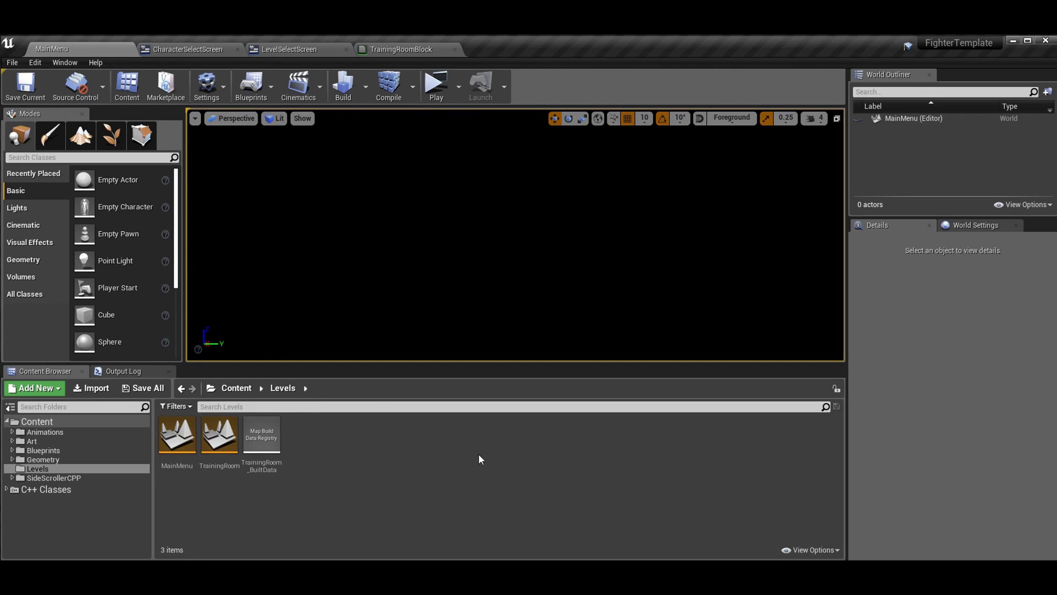
Step: Open the TrainingRoom level, followed by SideScrollerExampleMap from the SideScrollerCPP Maps folder, and look over the arena
double_click(219, 463)
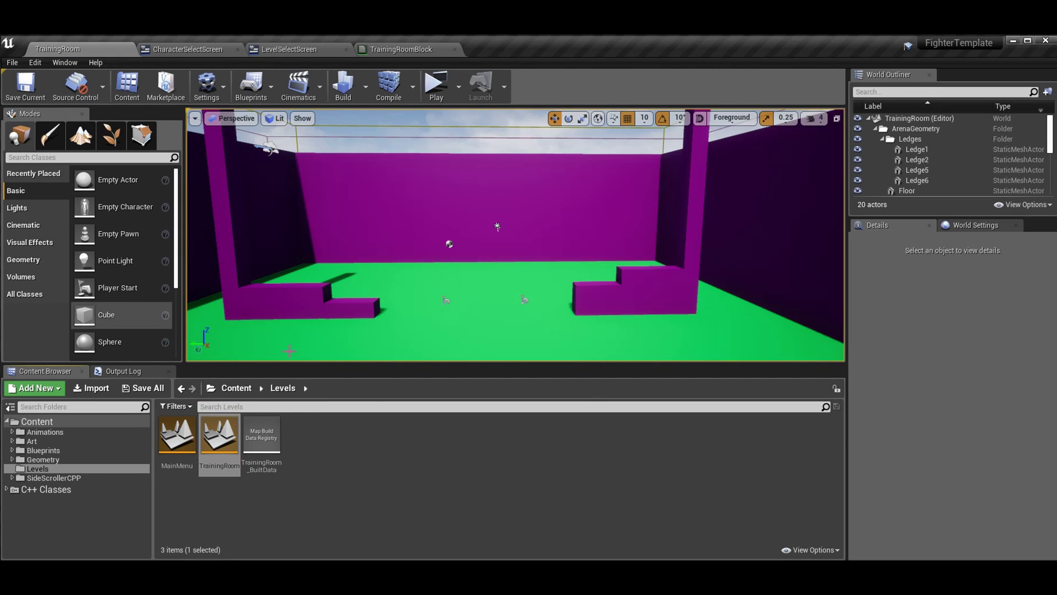
click(236, 388)
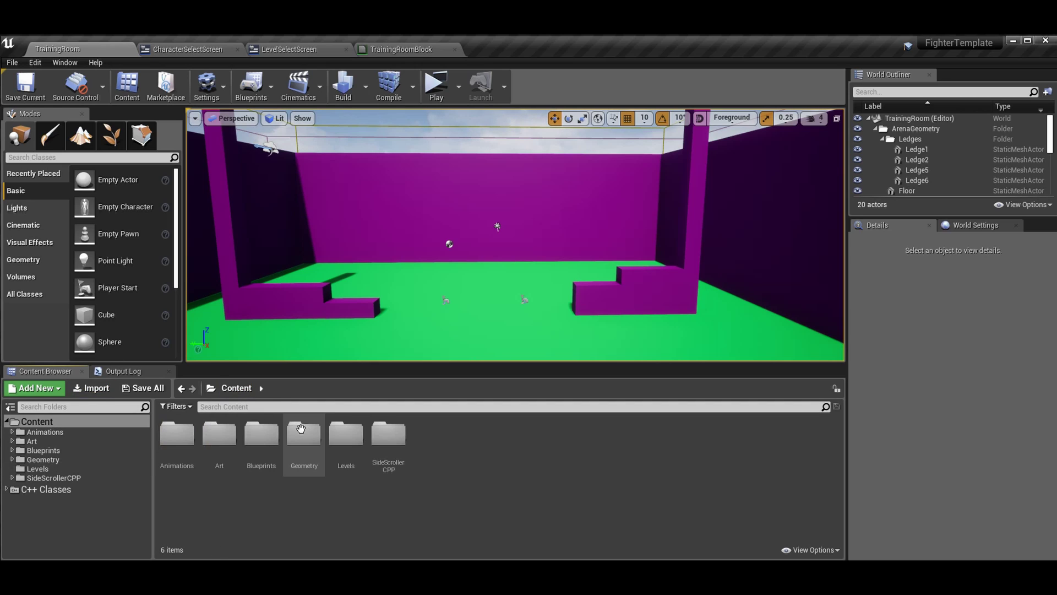
double_click(402, 465)
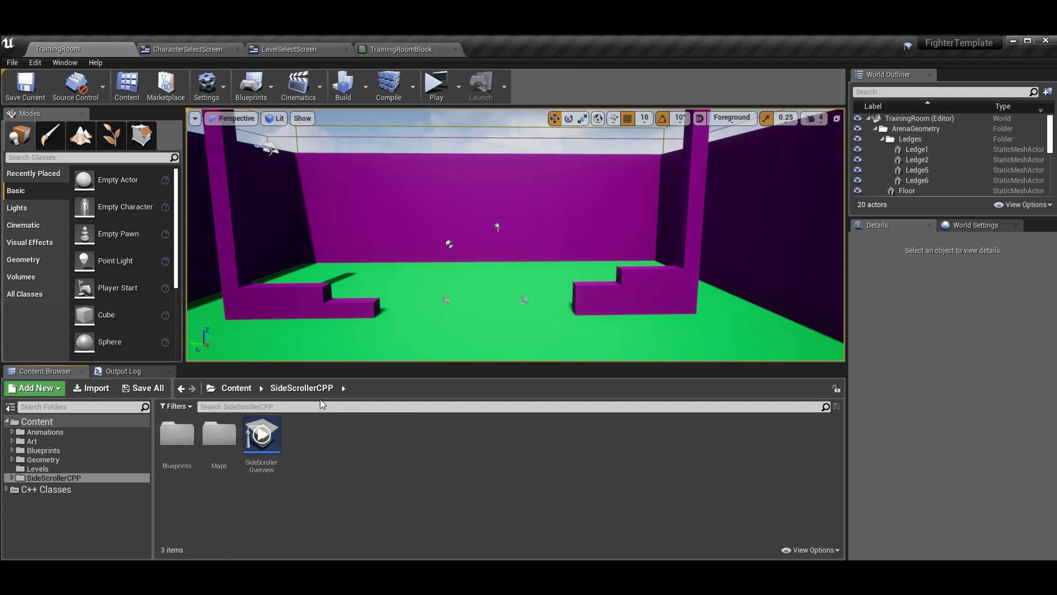
double_click(219, 434)
double_click(177, 435)
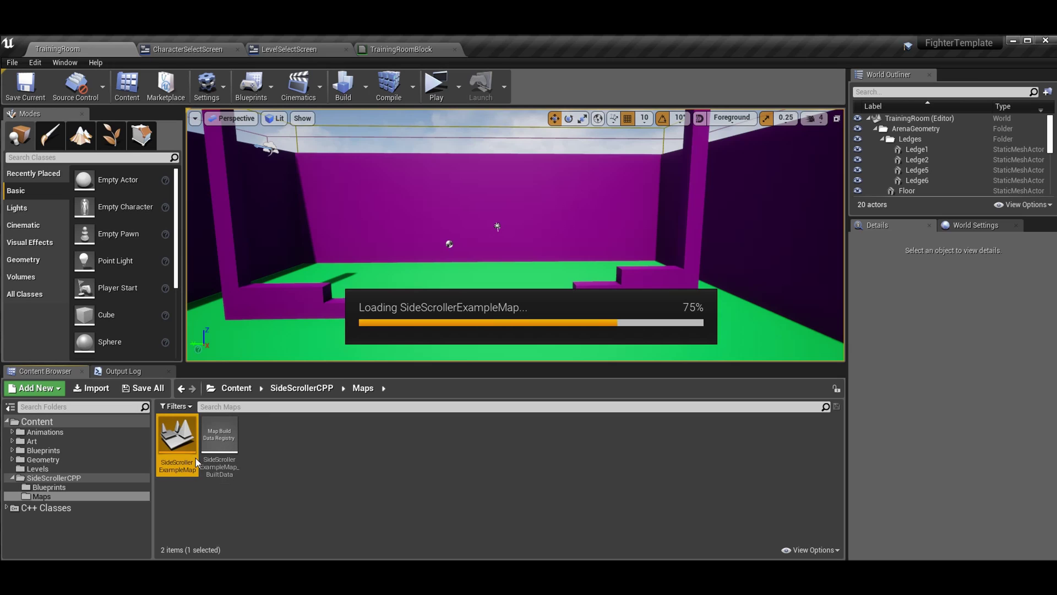
scroll(515, 235, down, 6)
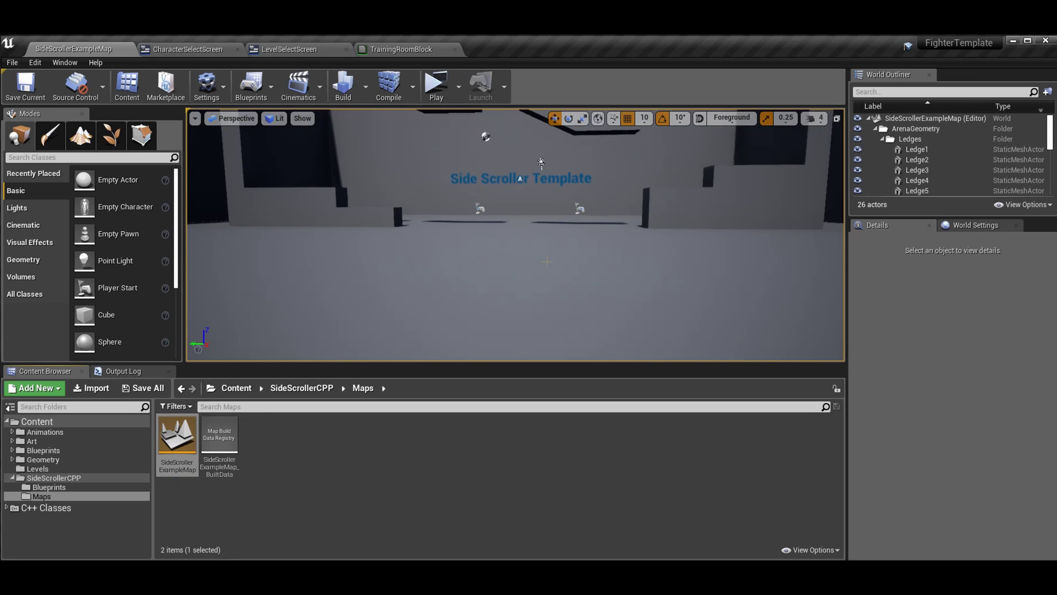
scroll(515, 235, down, 8)
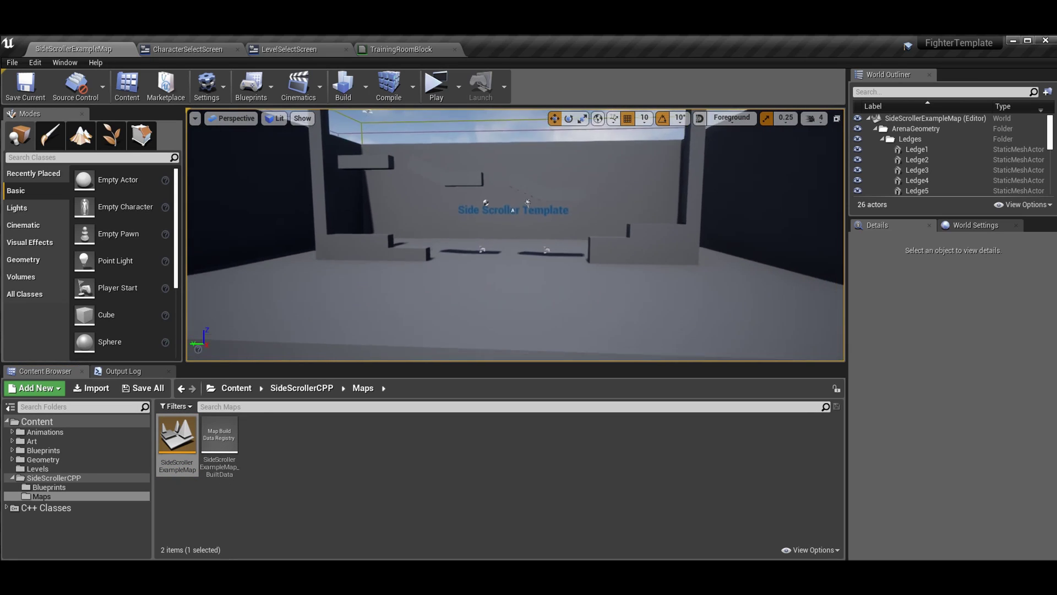
right_drag(516, 236, 495, 228)
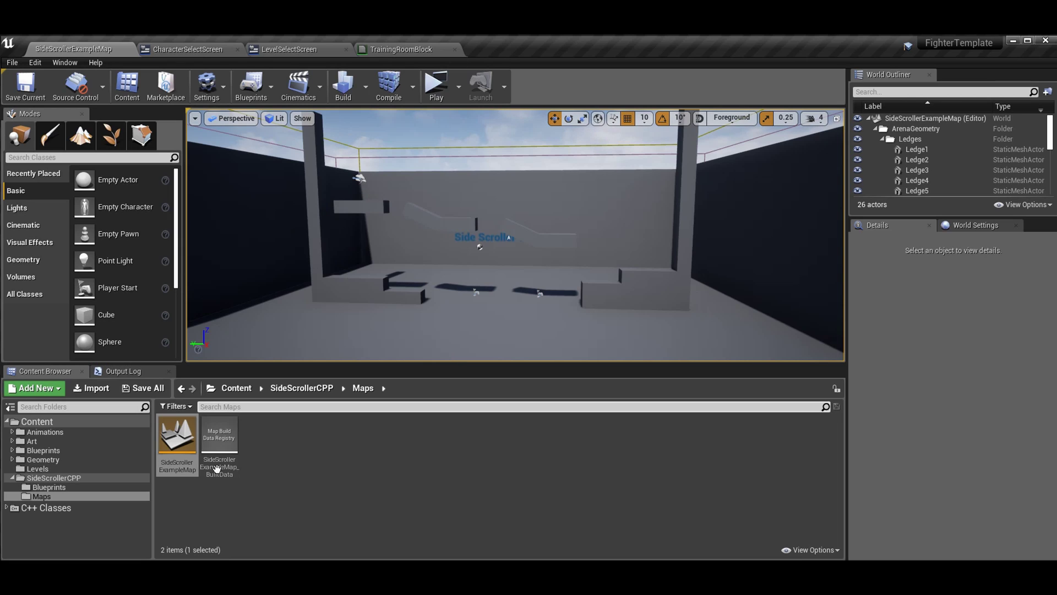
right_click(165, 454)
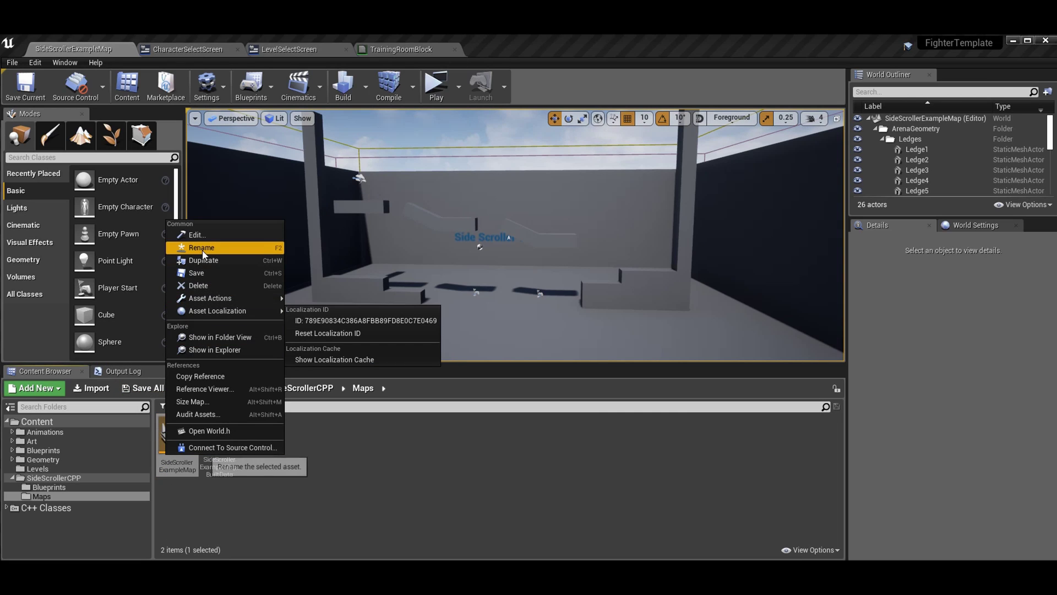
click(414, 469)
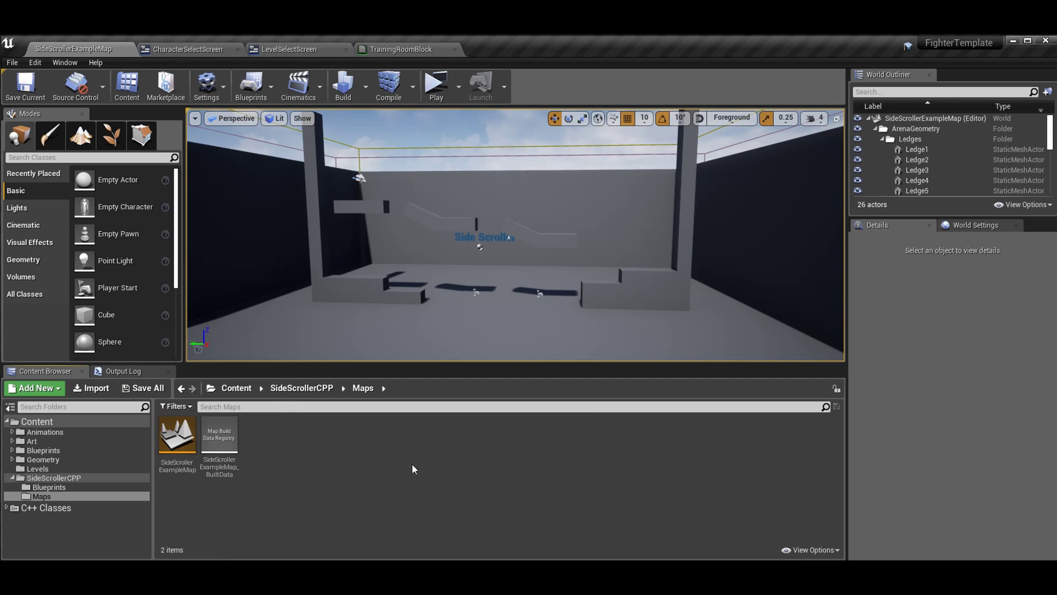
Step: Reopen TrainingRoom from the Content Levels folder and view its arena from the front
click(236, 387)
double_click(348, 451)
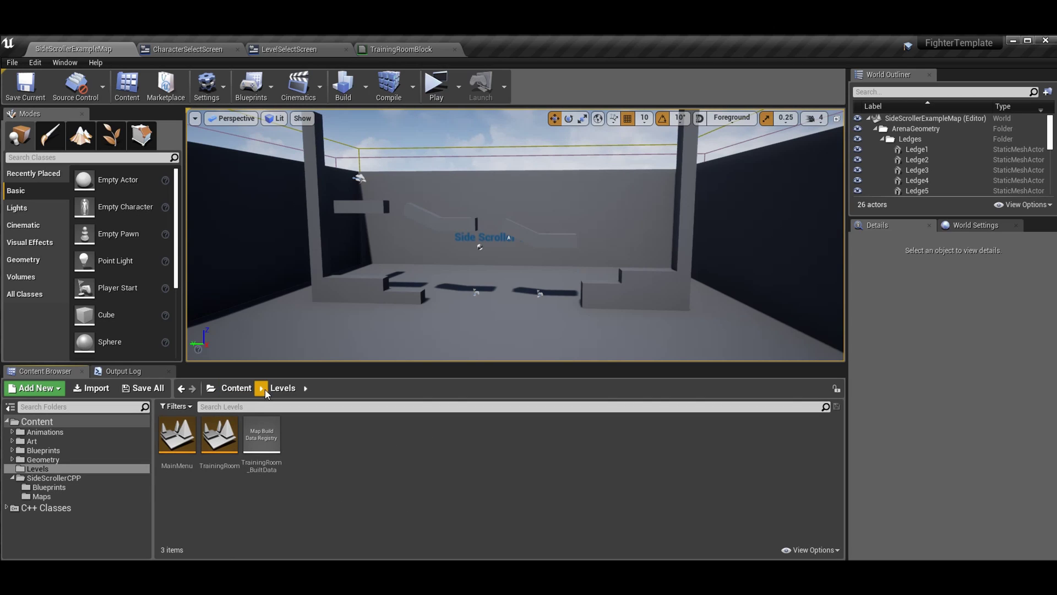
double_click(214, 435)
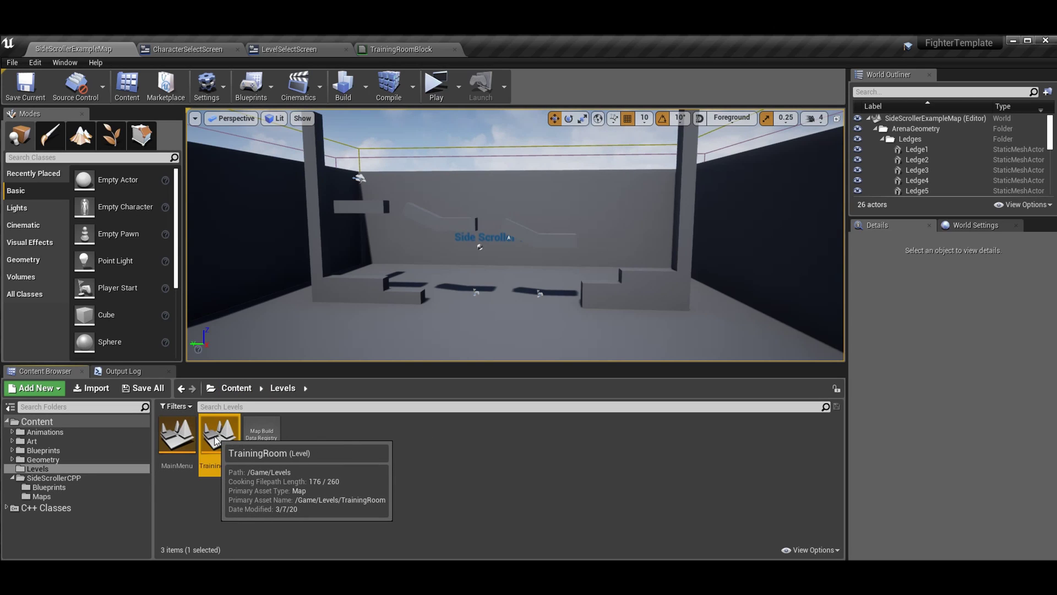
right_drag(609, 252, 682, 210)
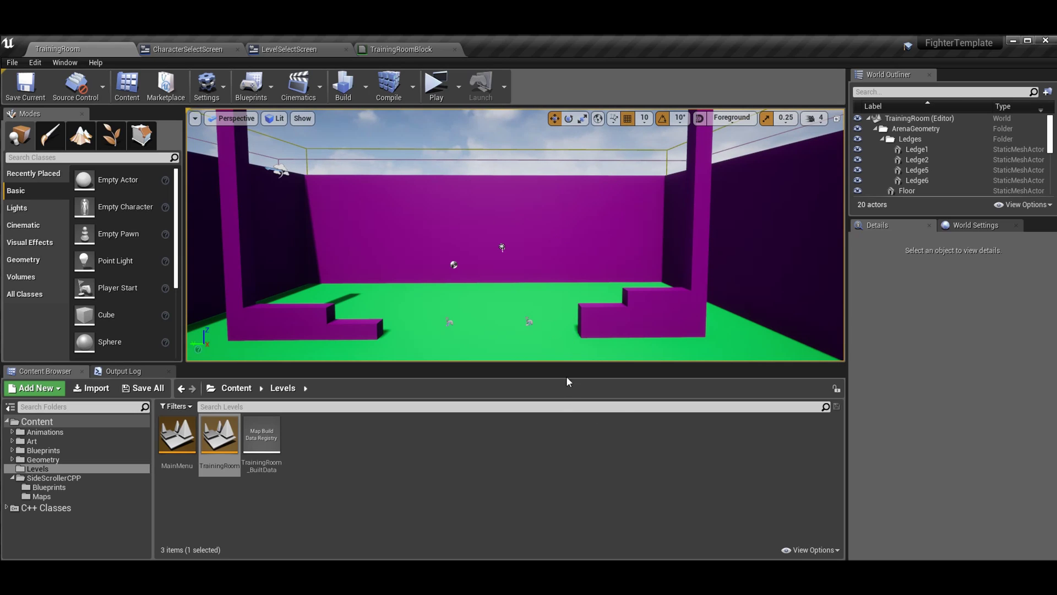
Step: Playtest the TrainingRoom level by moving and jumping with the fighter, and end the preview
click(436, 87)
key(d)
key(space)
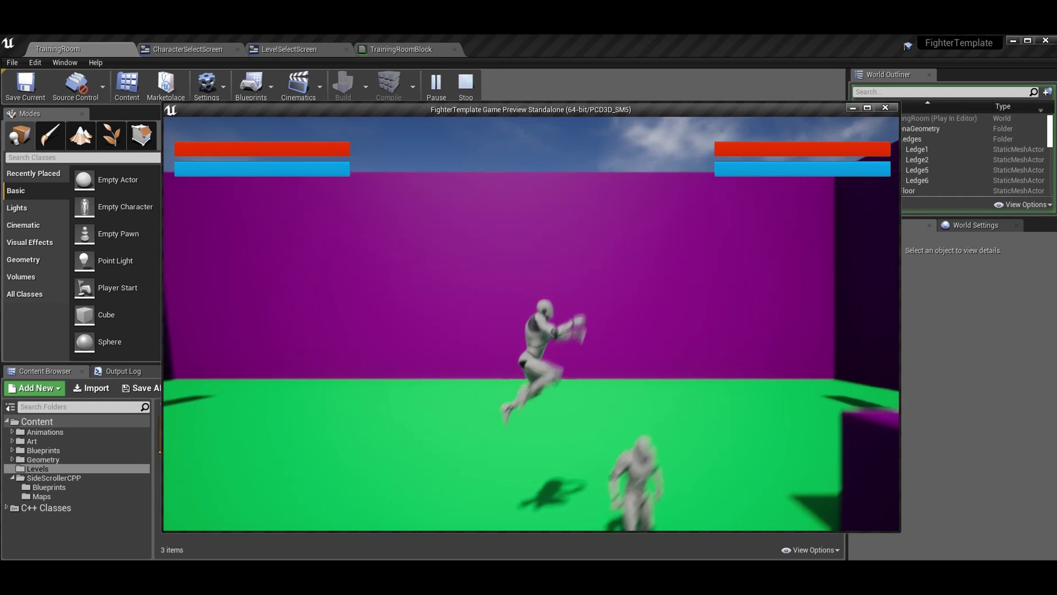
key(Escape)
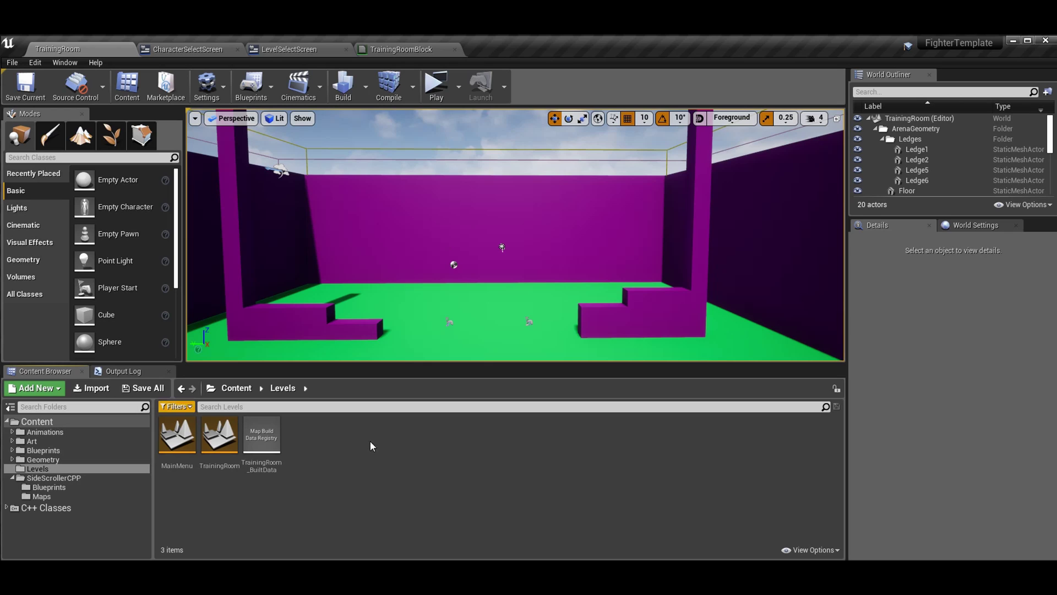
Step: Reopen the MainMenu level and check the option for creating a new Level asset without adding one
click(179, 443)
double_click(180, 445)
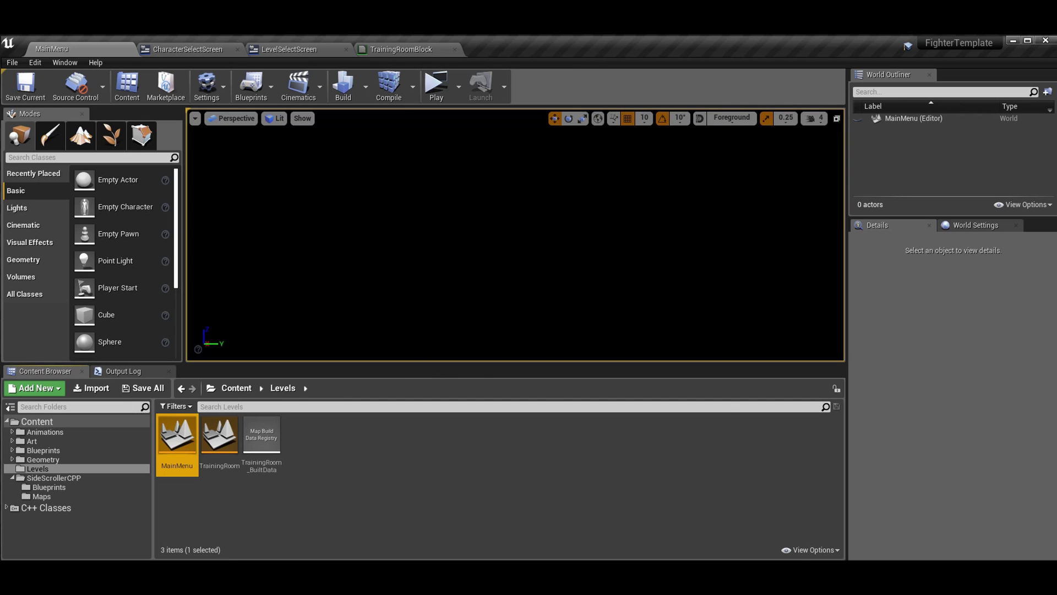
click(36, 387)
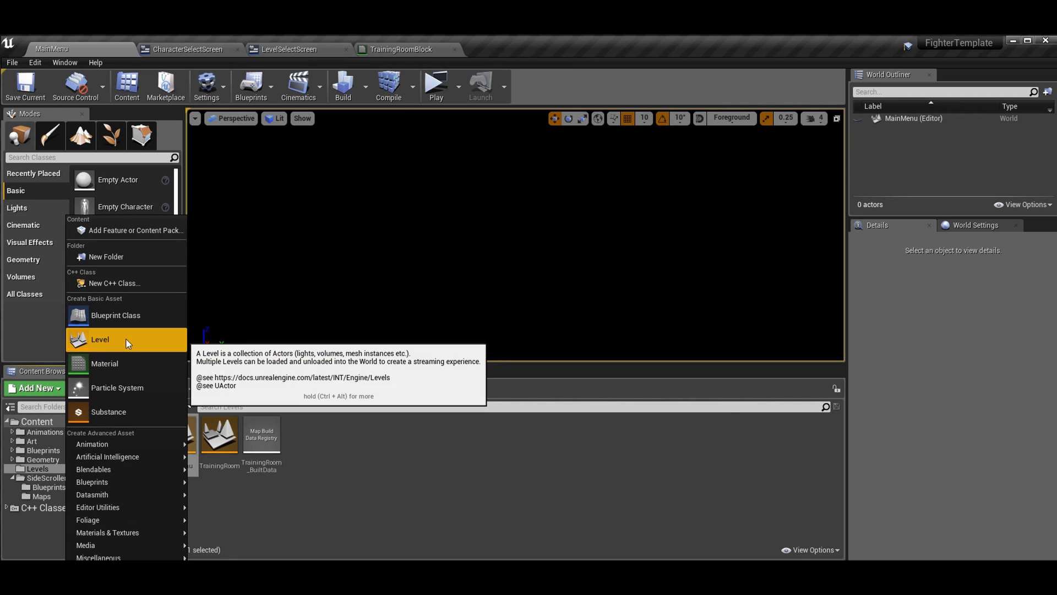
click(556, 477)
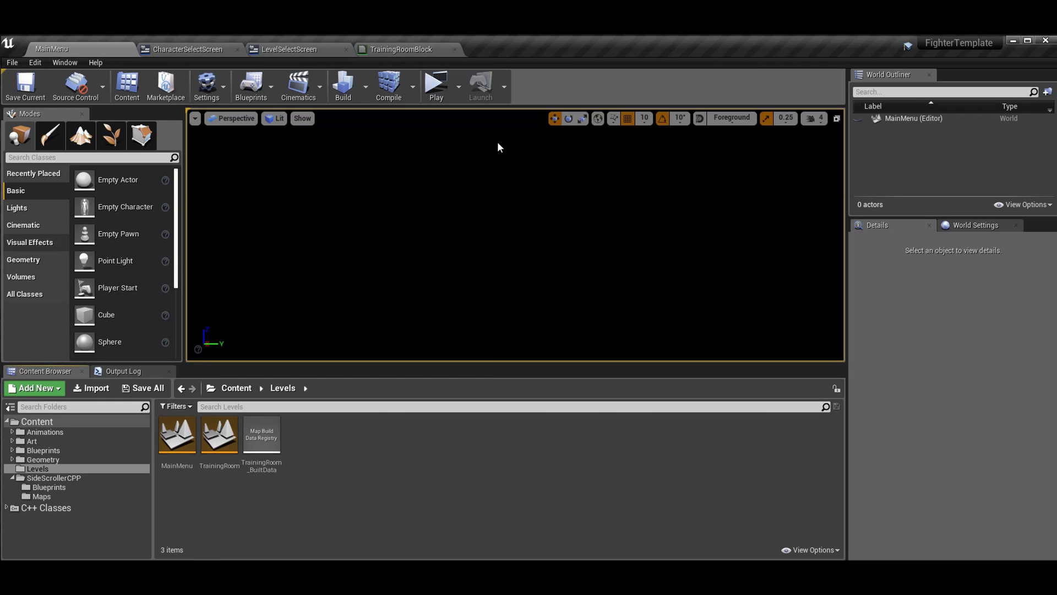
Step: Review the MainMenu level blueprint's Event BeginPlay chain that creates the Character Select Screen widget, and close the blueprint
click(177, 438)
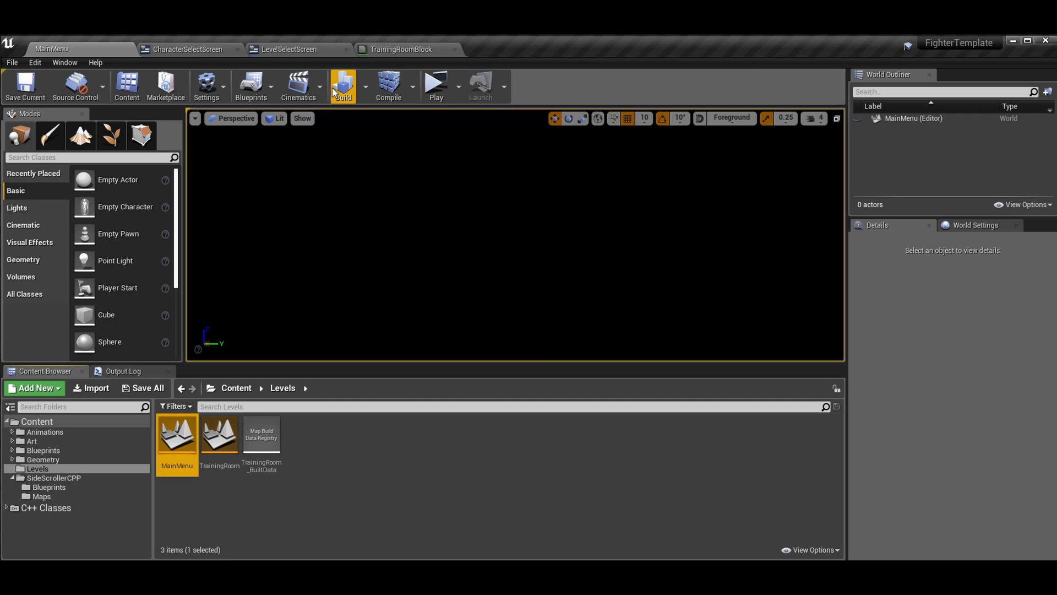
click(251, 85)
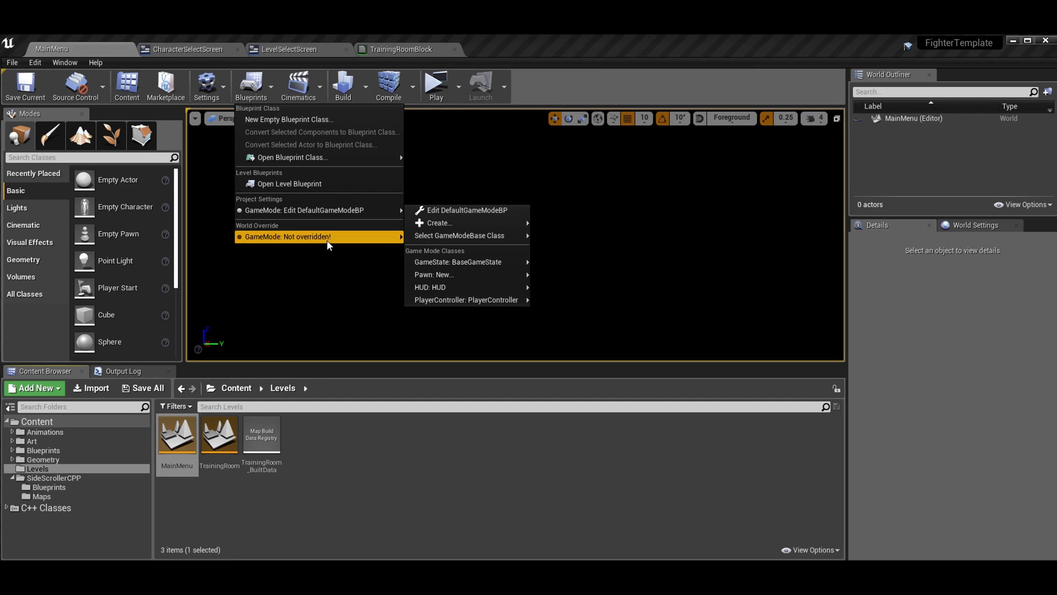
mouse_move(328, 241)
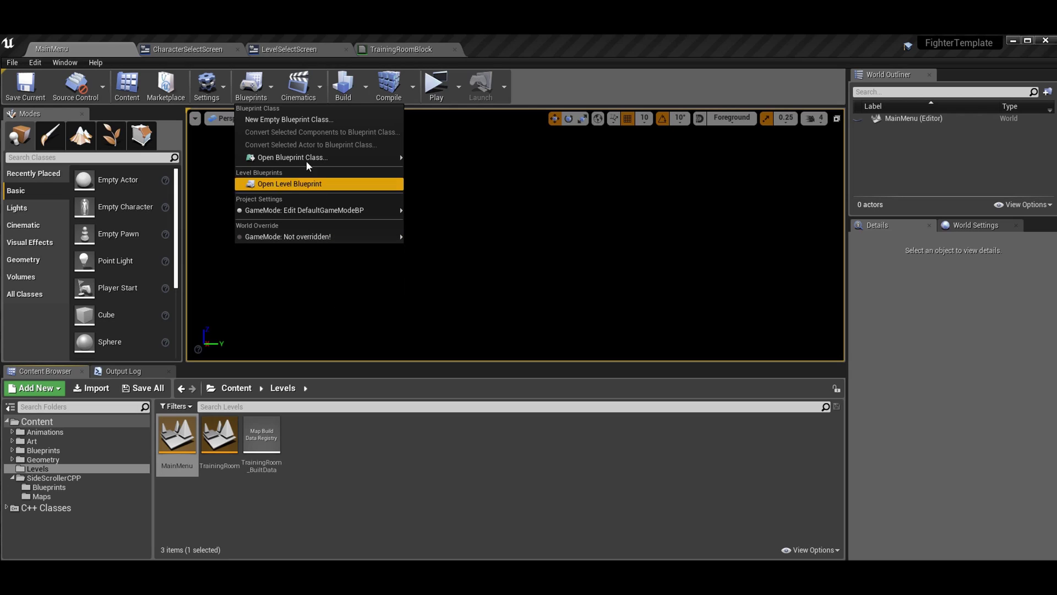
click(317, 189)
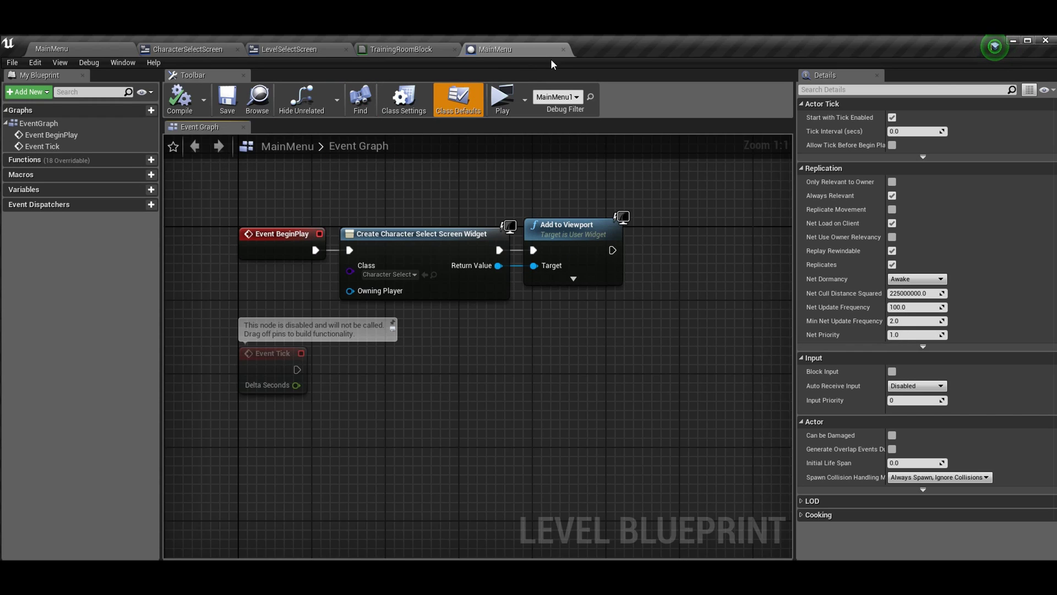
click(563, 50)
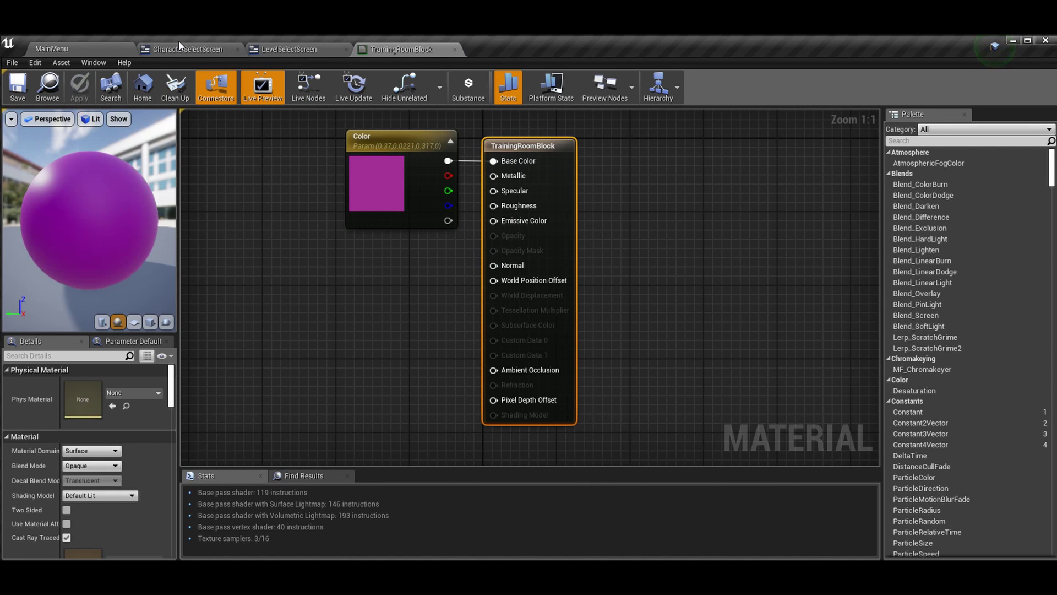
Step: Examine the CharacterSelectScreen event graph, covering the On Pressed events for both character buttons and their Character Class assignments
click(339, 78)
click(190, 50)
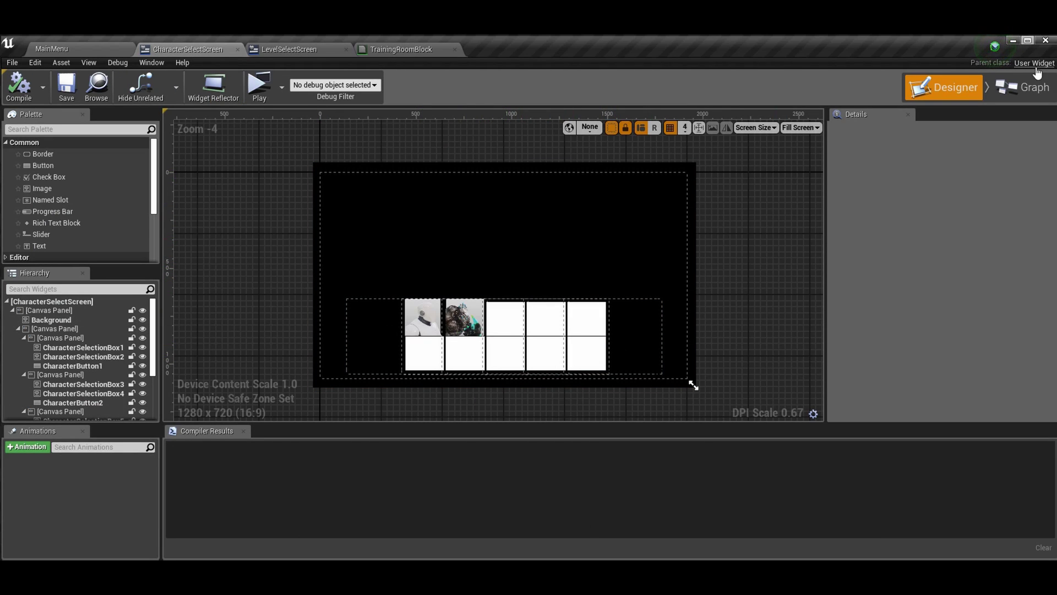
click(1028, 87)
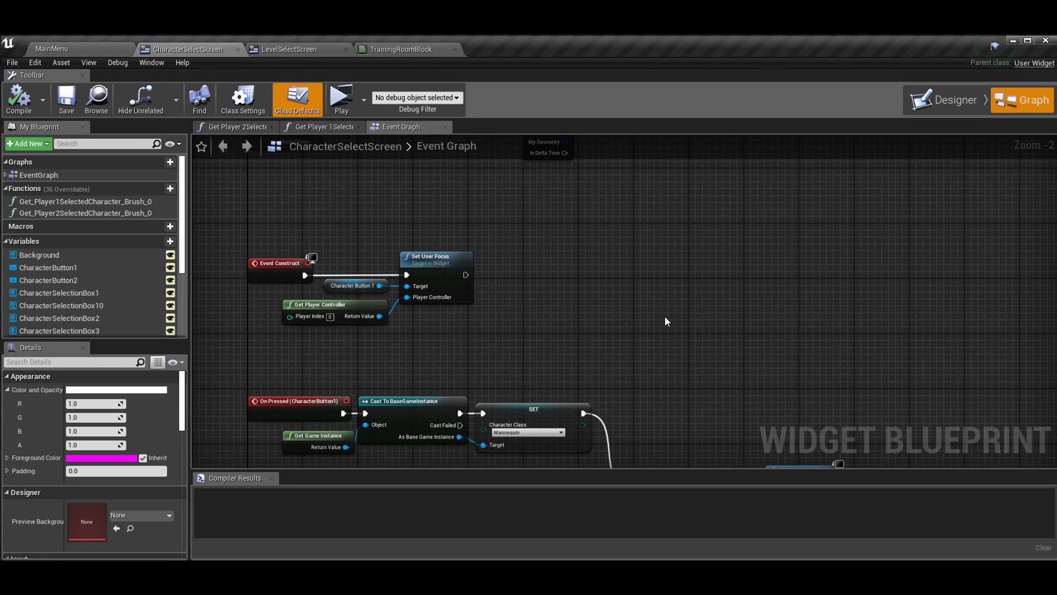
right_drag(665, 321, 708, 181)
right_drag(802, 241, 799, 162)
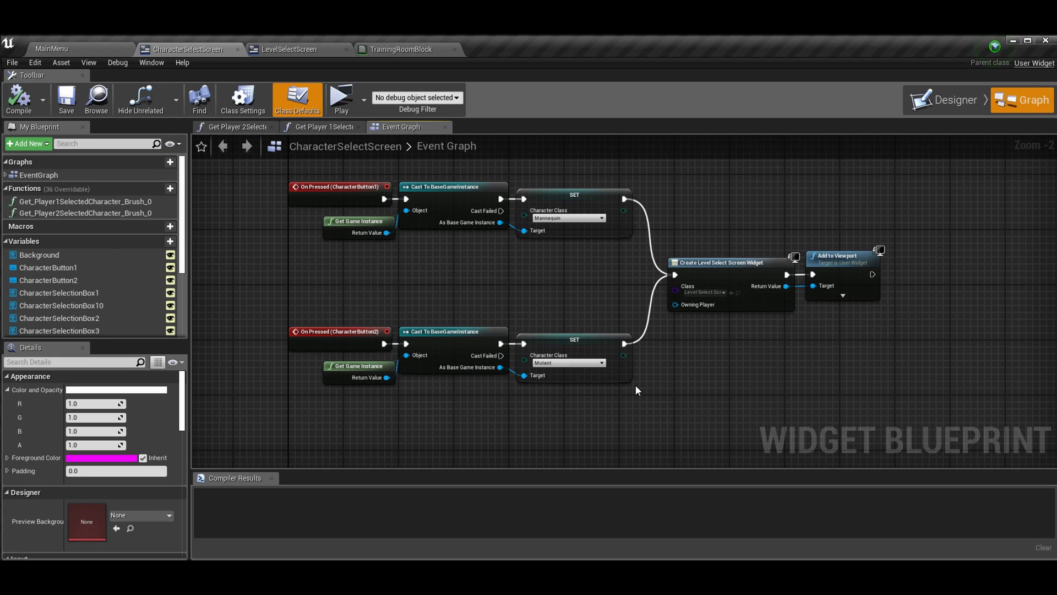
Step: Playtest the menu flow by choosing the Mannequin character and the side scroller level, and close the preview
click(341, 98)
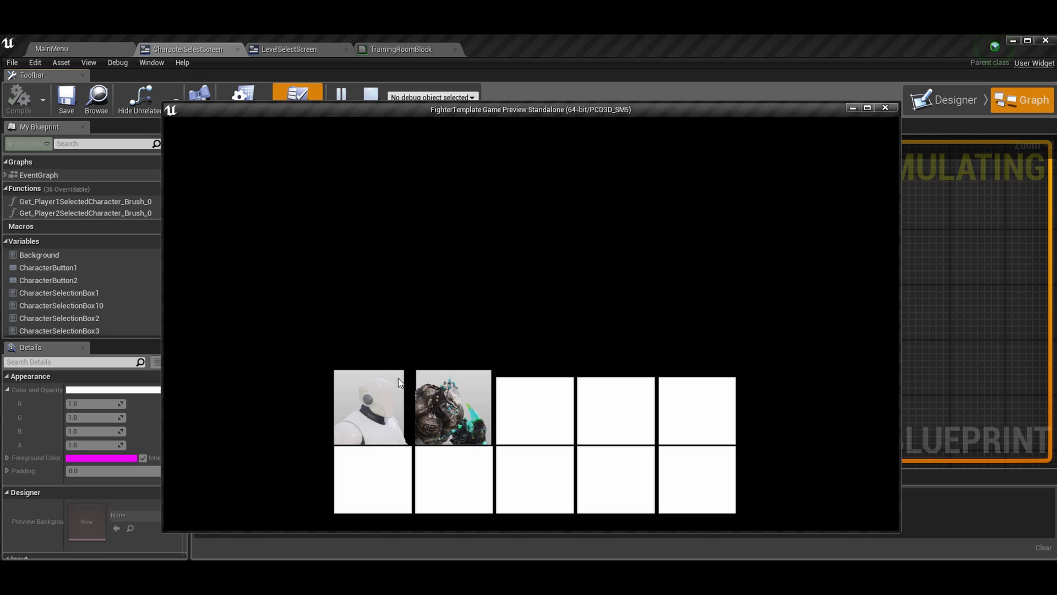
click(396, 375)
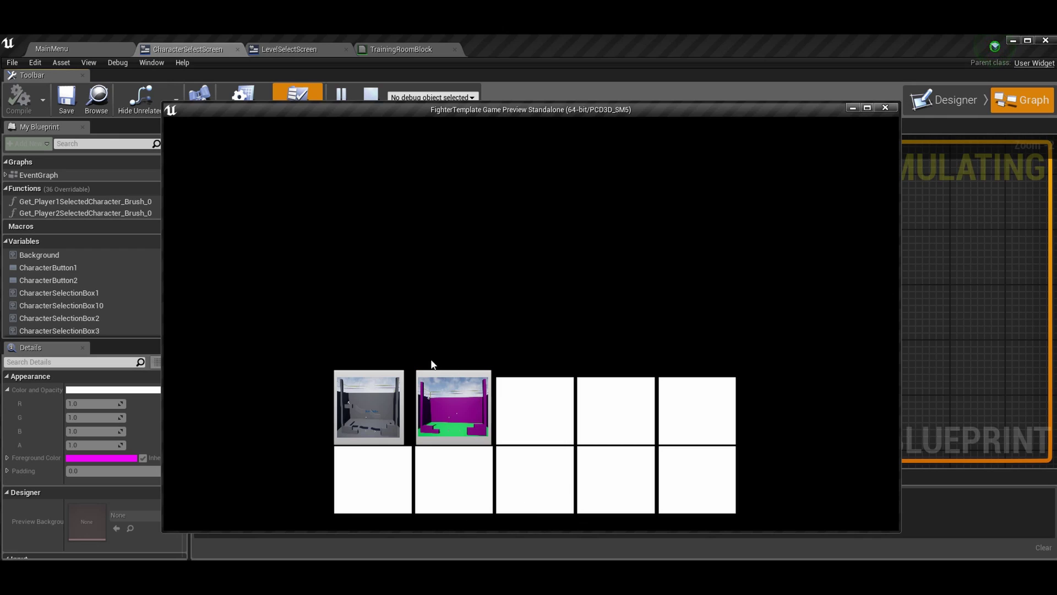
click(392, 377)
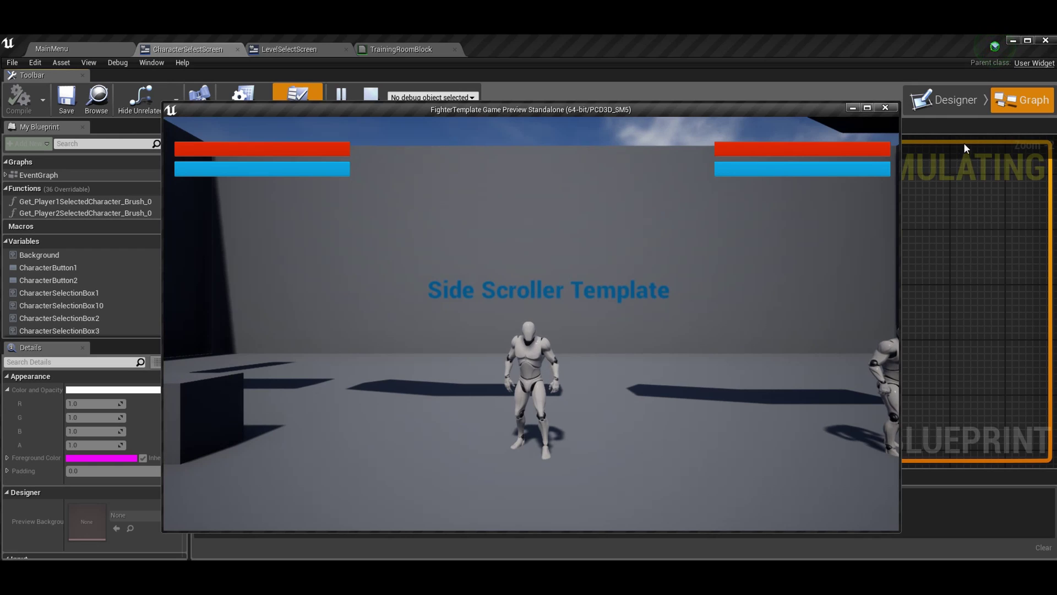
click(885, 108)
Step: Check the Create Level Select Screen Widget and Add to Viewport nodes shared by both character button events
right_drag(785, 358, 732, 354)
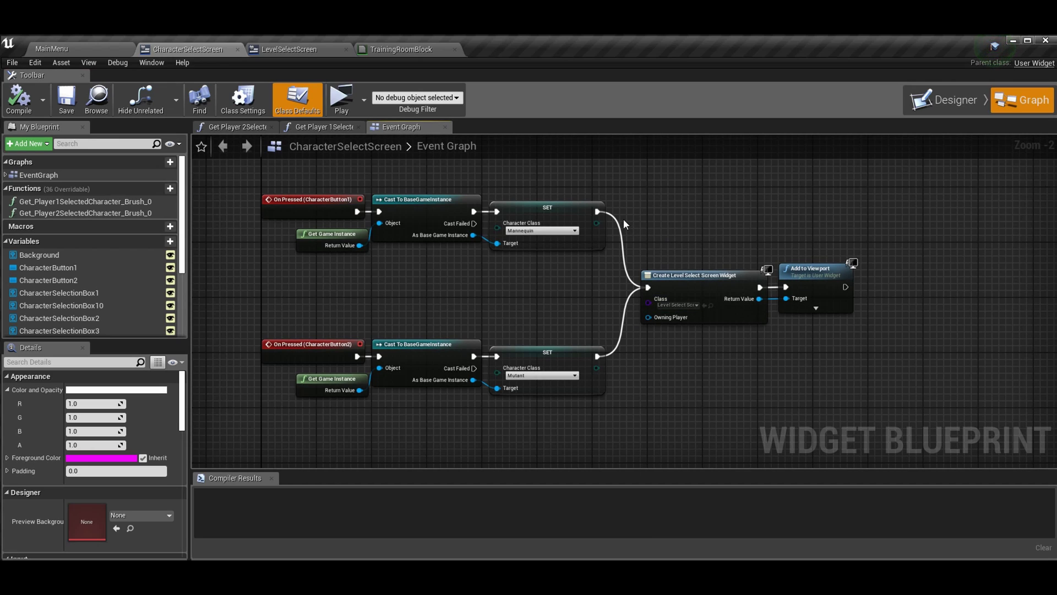
drag(628, 218, 884, 377)
click(865, 381)
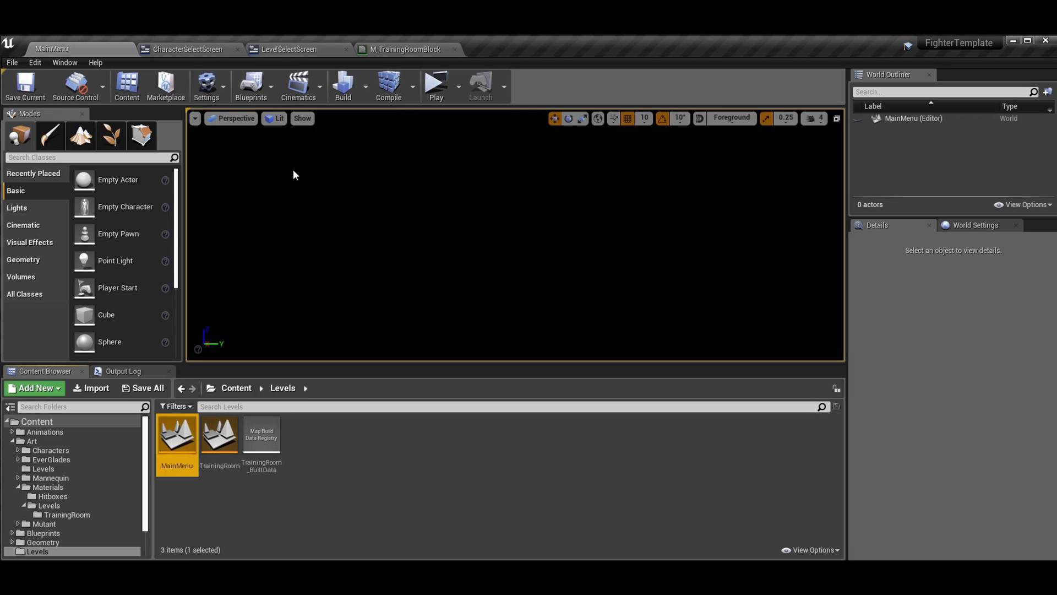
Step: Playtest the MainMenu level, try the Mutant character's button on the selection screen, and stop the preview
click(436, 83)
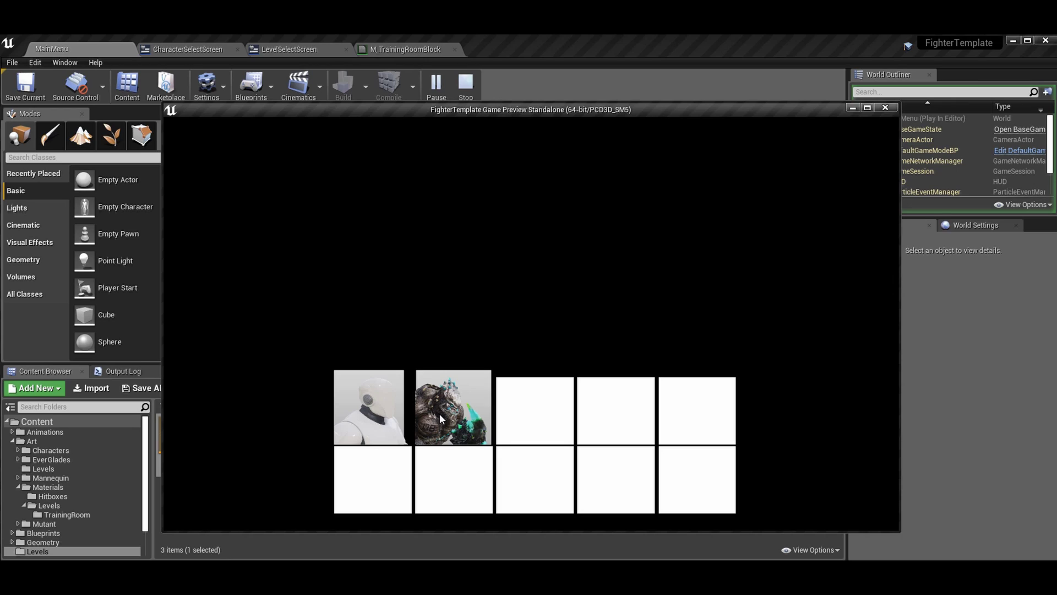
click(486, 374)
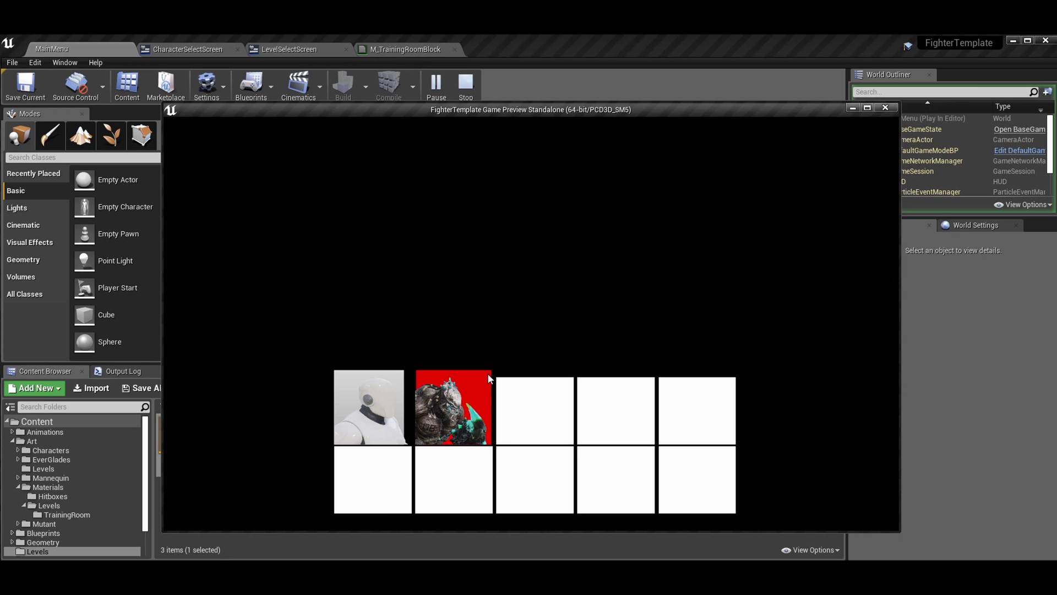
click(711, 380)
key(Escape)
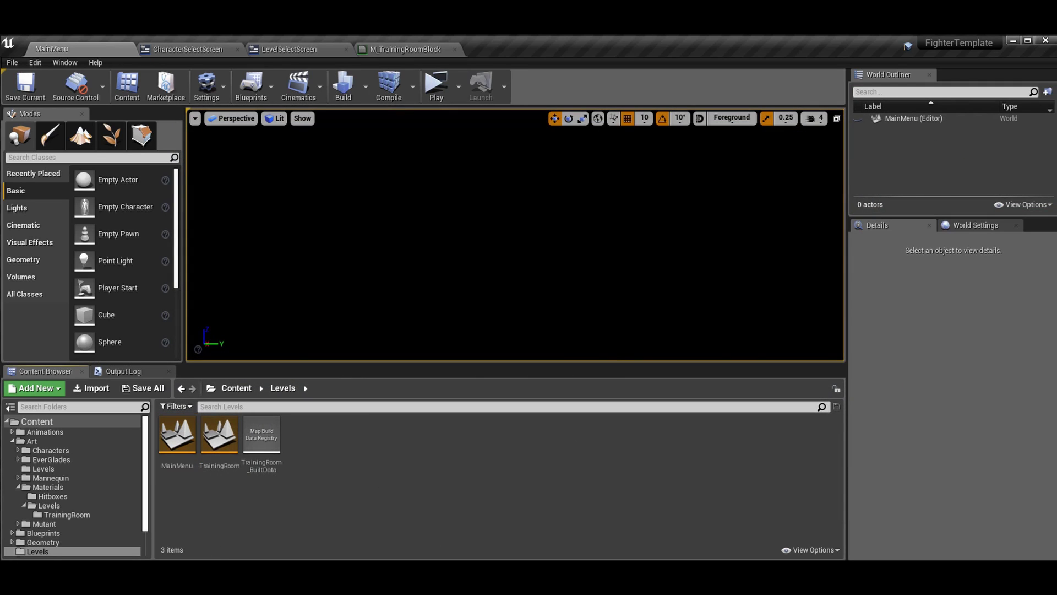
Step: Examine the character grid layout and the Background image in the CharacterSelectScreen widget's designer view
click(206, 50)
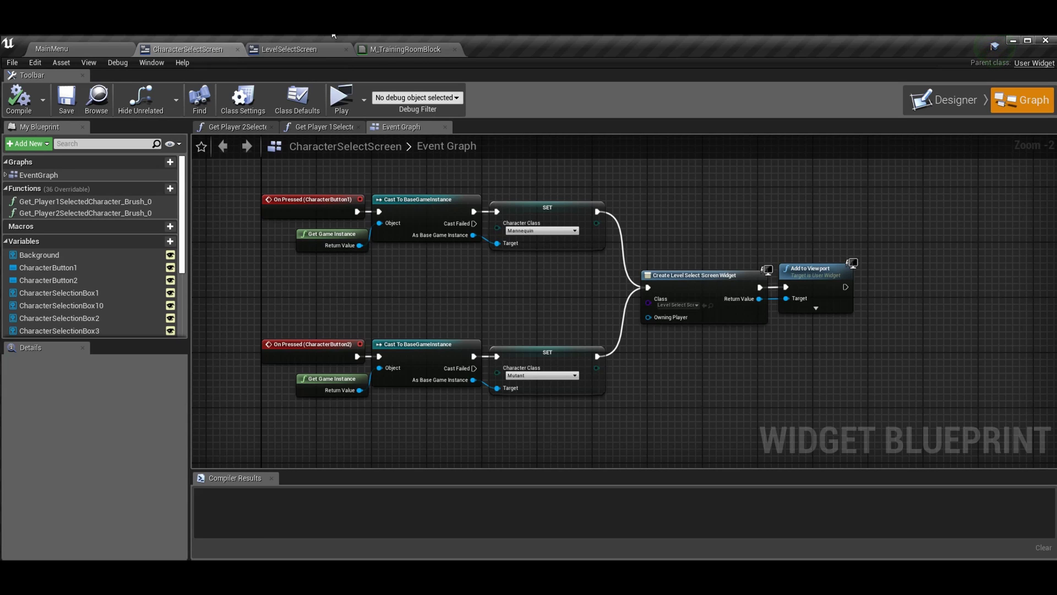
click(932, 97)
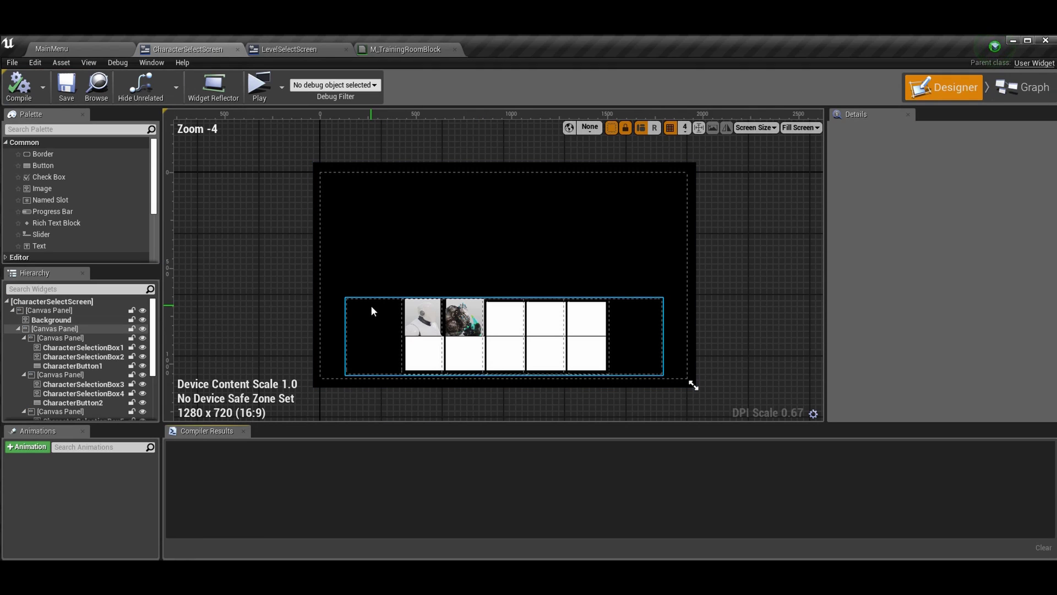
click(424, 319)
click(550, 232)
scroll(551, 231, down, 1)
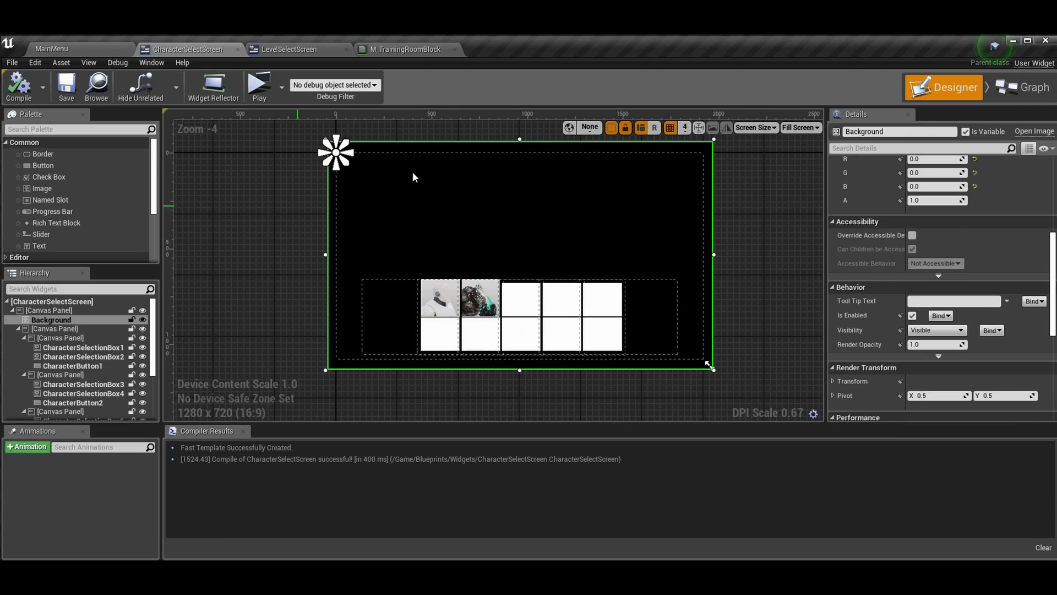
scroll(440, 176, up, 2)
scroll(741, 322, down, 3)
right_drag(338, 377, 338, 189)
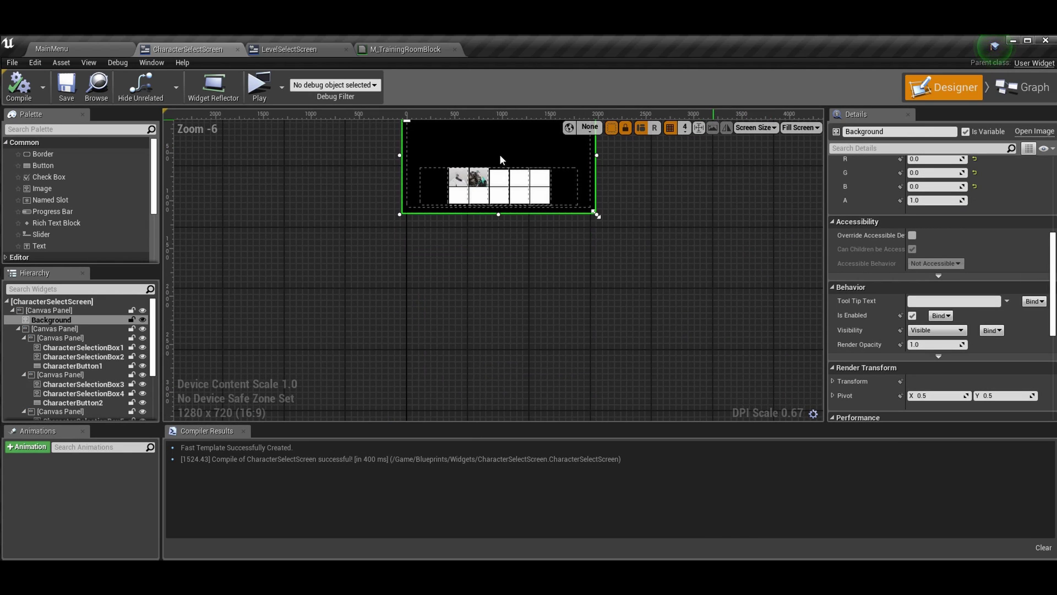
scroll(420, 193, up, 4)
scroll(421, 194, up, 1)
right_drag(420, 194, 406, 400)
scroll(438, 374, down, 2)
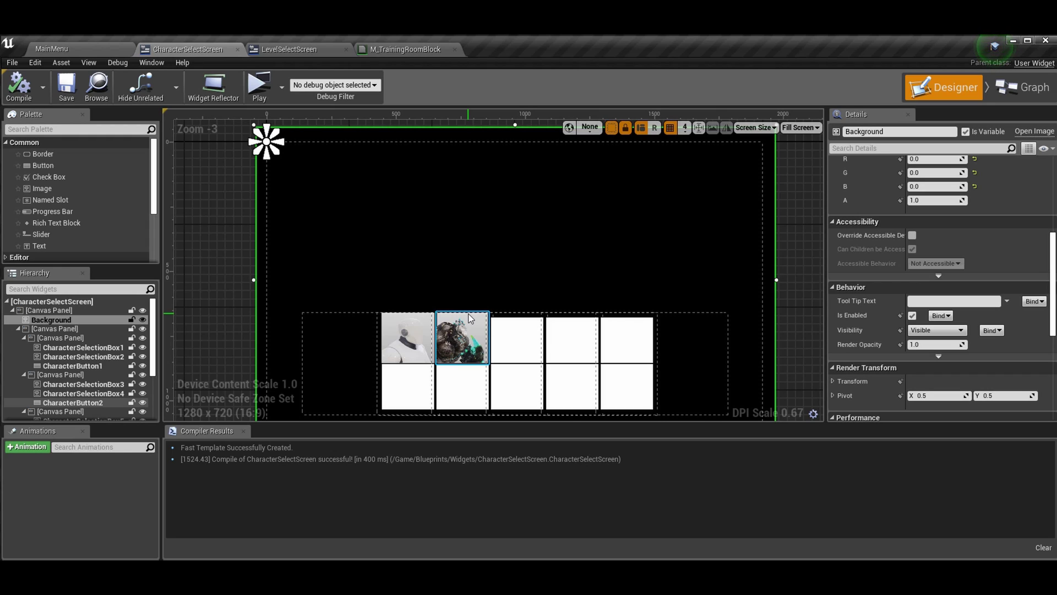
Step: Check the Visibility options of the Mannequin and Mutant portrait images, CharacterSelectionBox1 and CharacterSelectionBox3
click(392, 349)
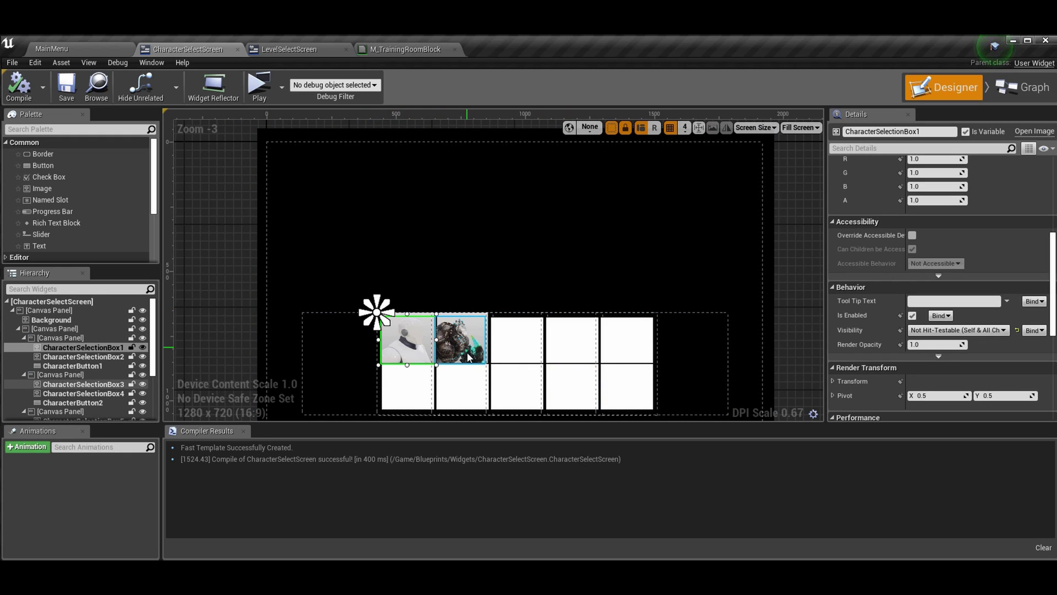
scroll(892, 276, up, 3)
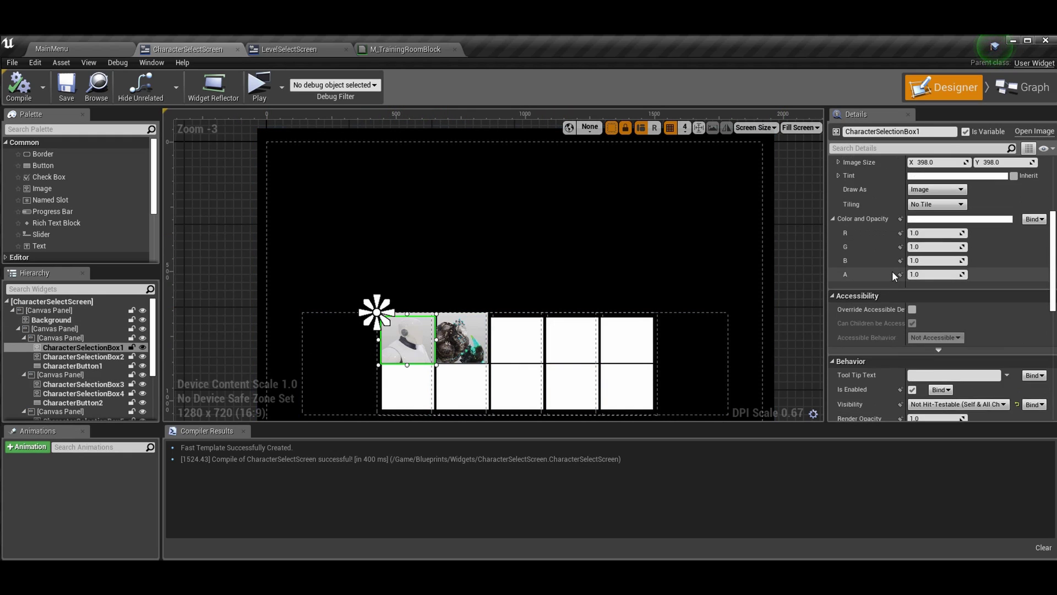
scroll(893, 276, up, 5)
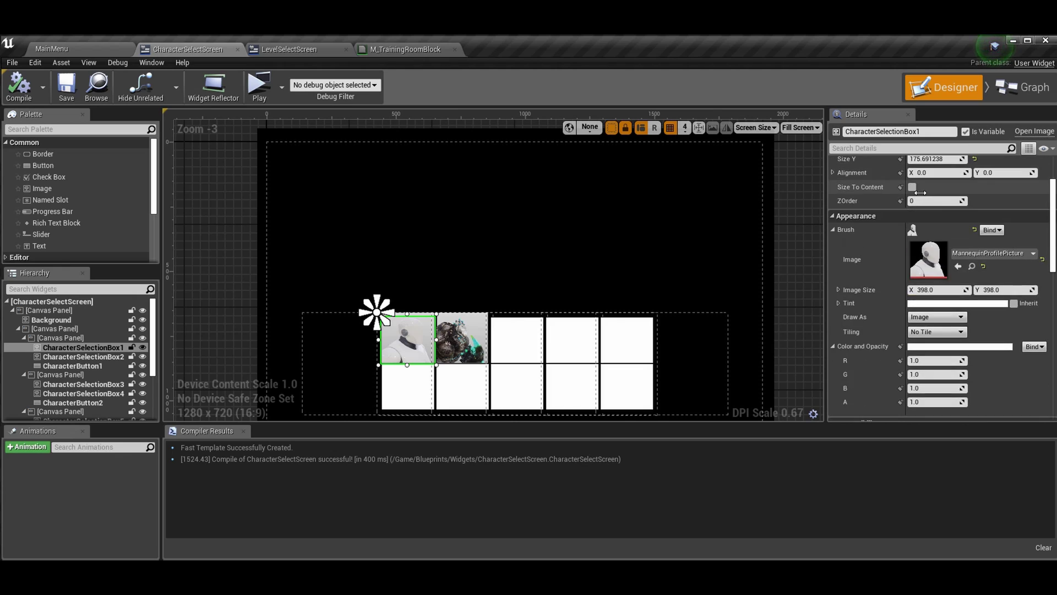
scroll(920, 193, down, 10)
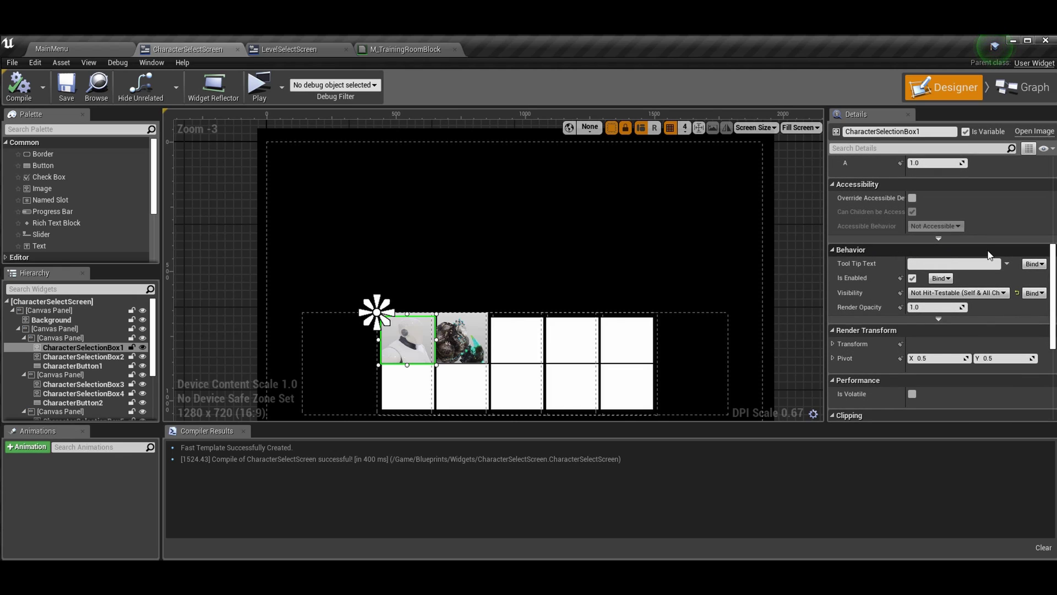
click(976, 295)
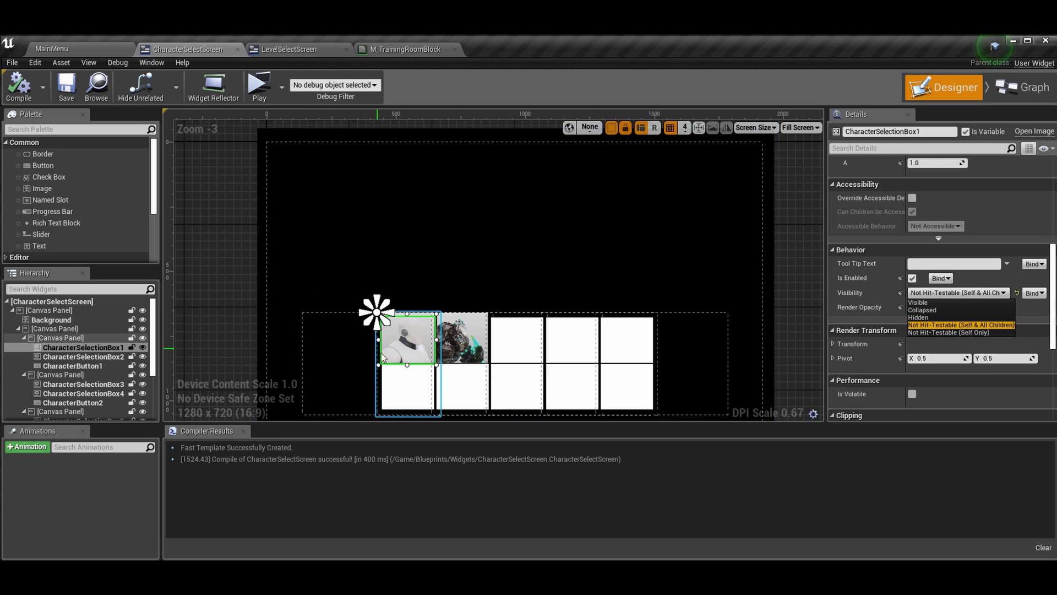
click(190, 306)
click(461, 338)
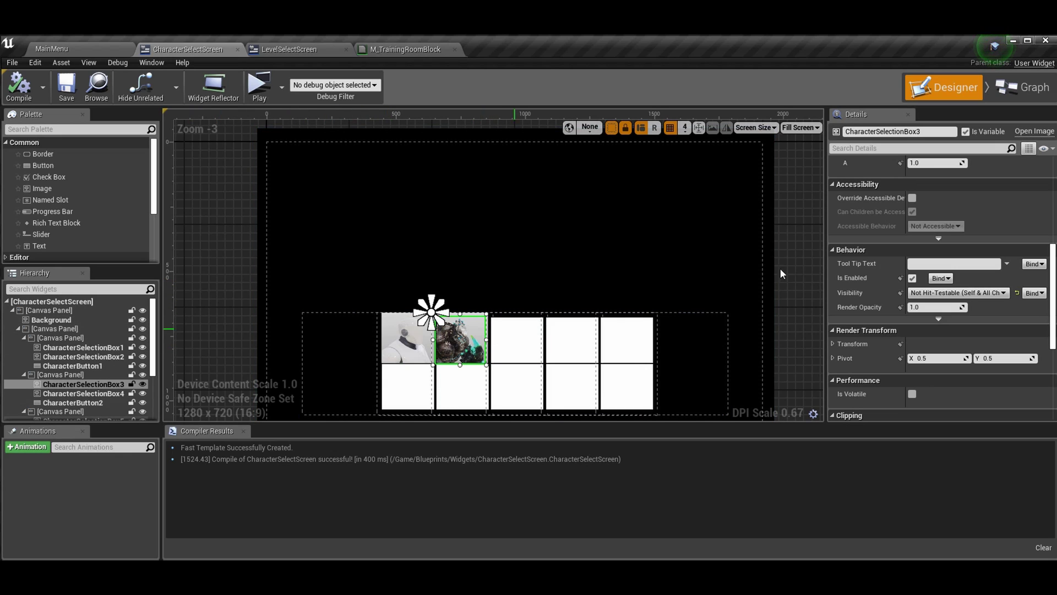
Step: Check the Visibility setting of the two level preview images, LevelSelectionBox1 and LevelSelectionBox3, in the LevelSelectScreen widget
click(319, 51)
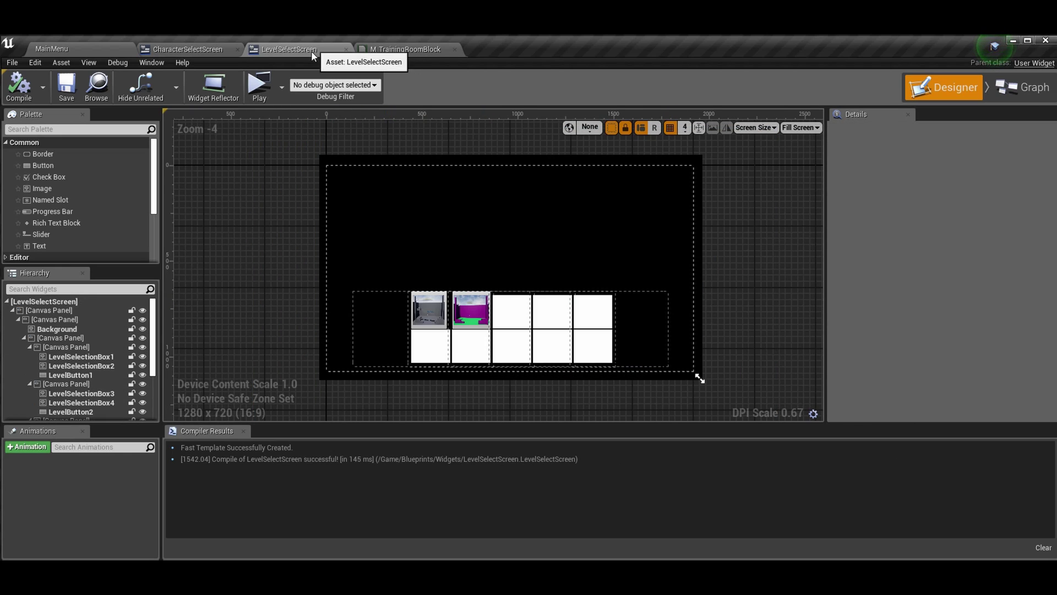
click(433, 304)
scroll(942, 277, up, 3)
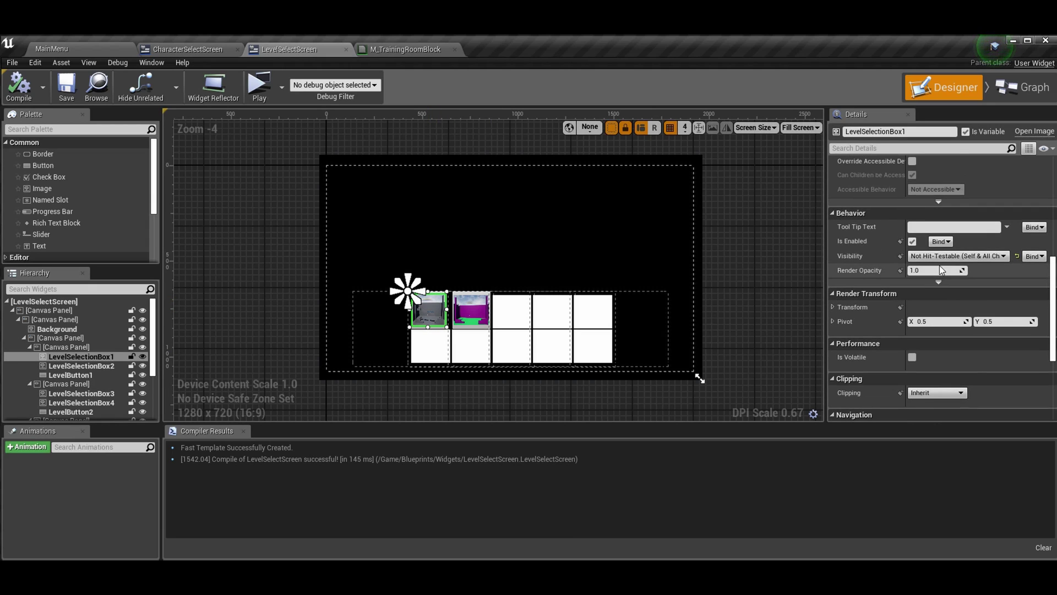
click(471, 309)
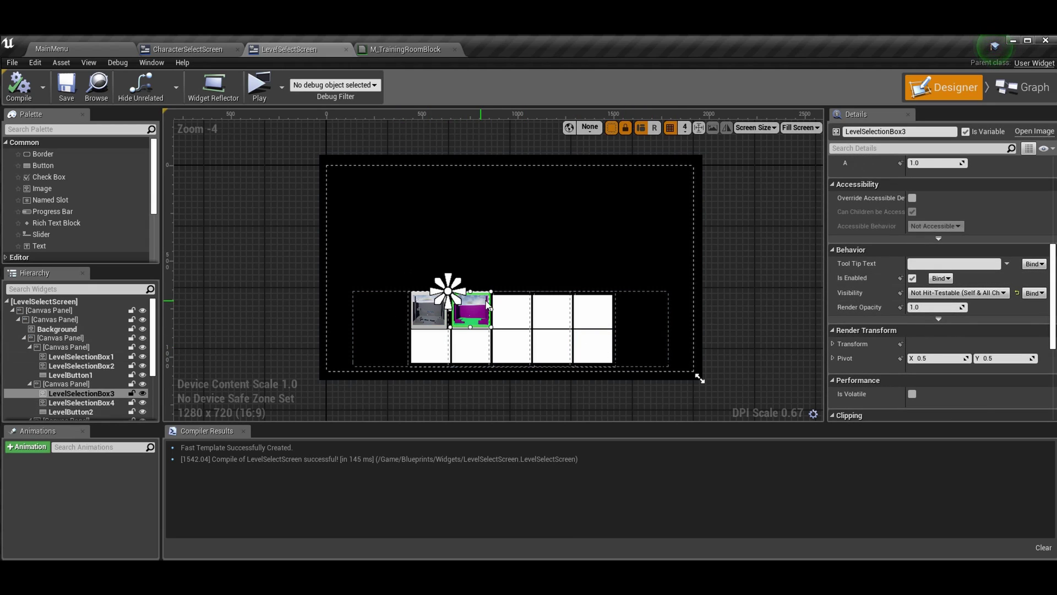
click(279, 270)
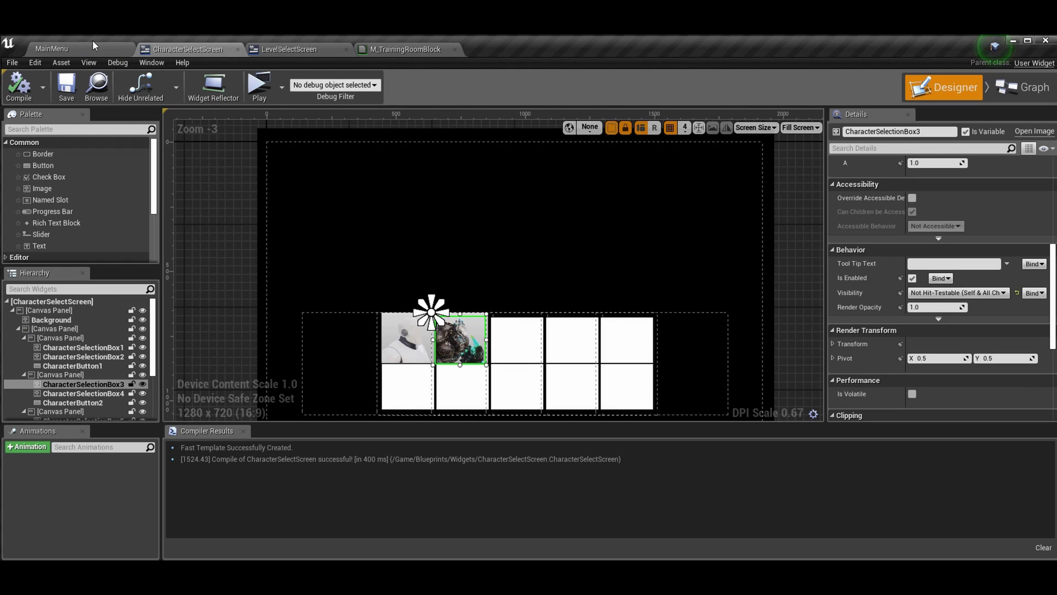
Step: Playtest the MainMenu level with the Mannequin character and the side scroller level, and stop the preview
click(83, 49)
click(434, 85)
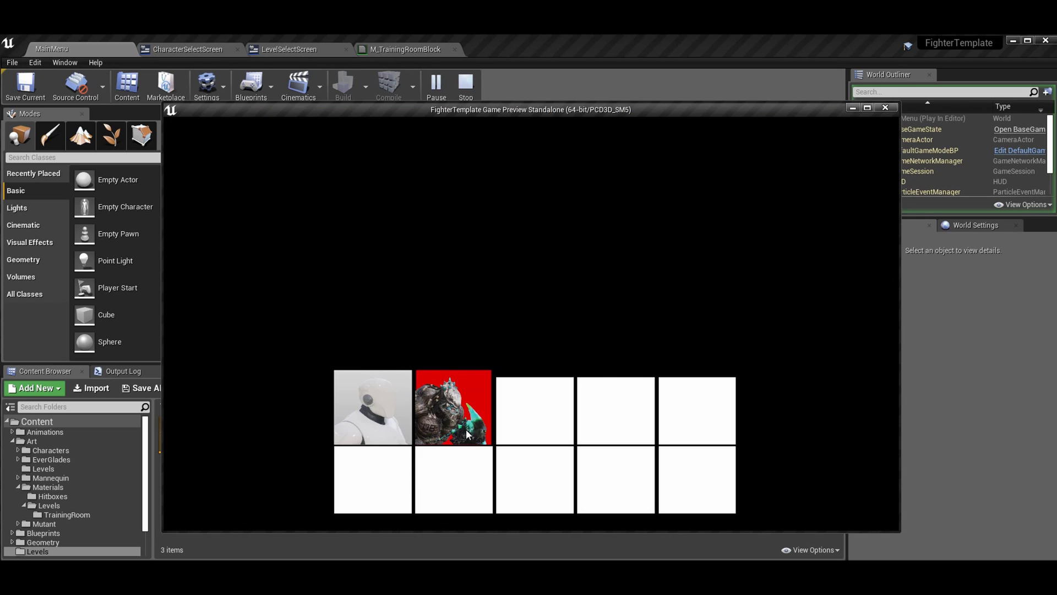
click(375, 434)
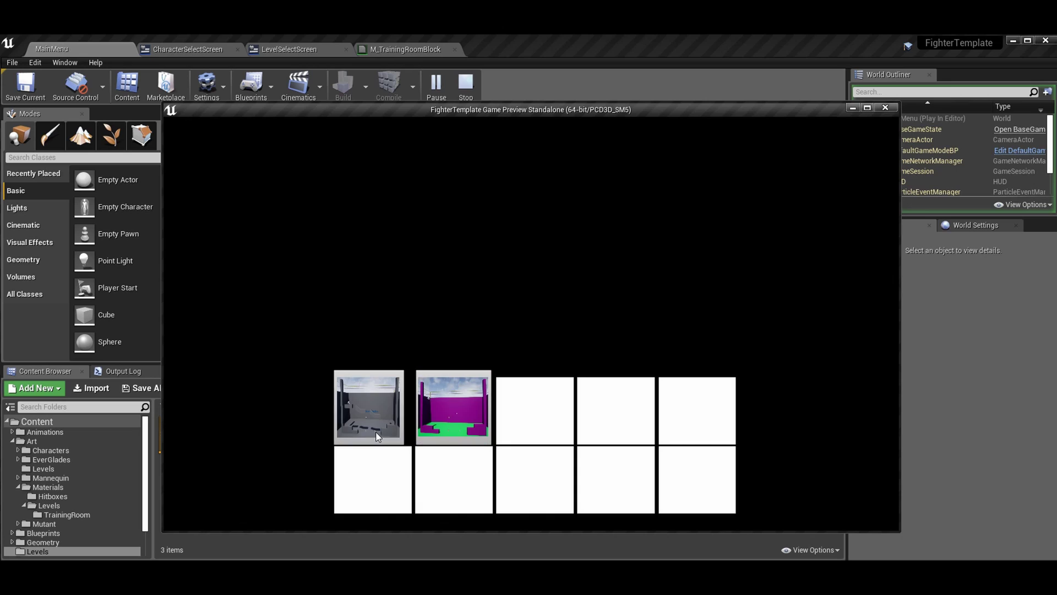
click(393, 398)
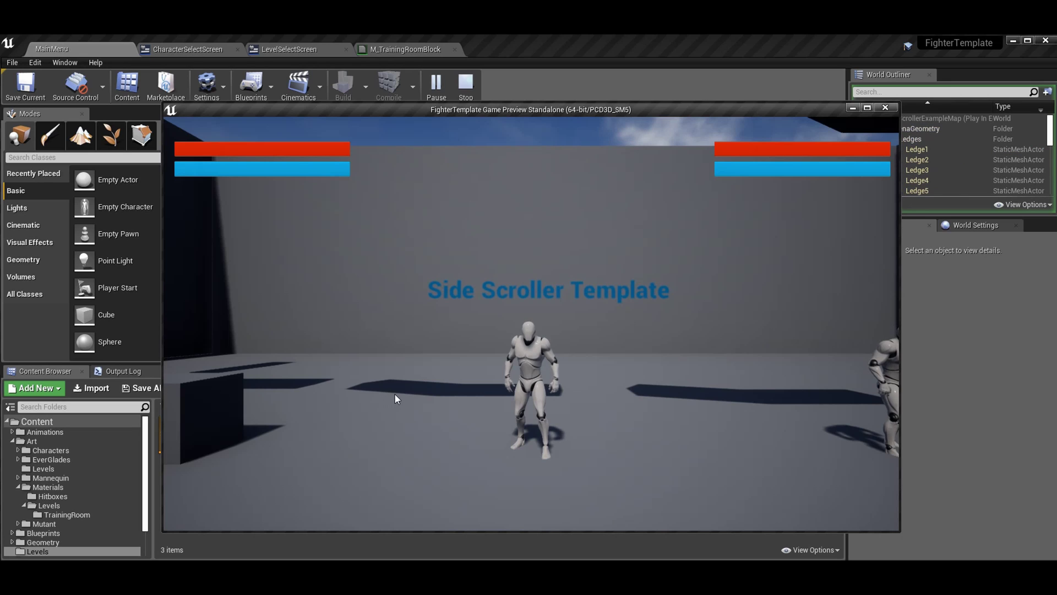
key(Escape)
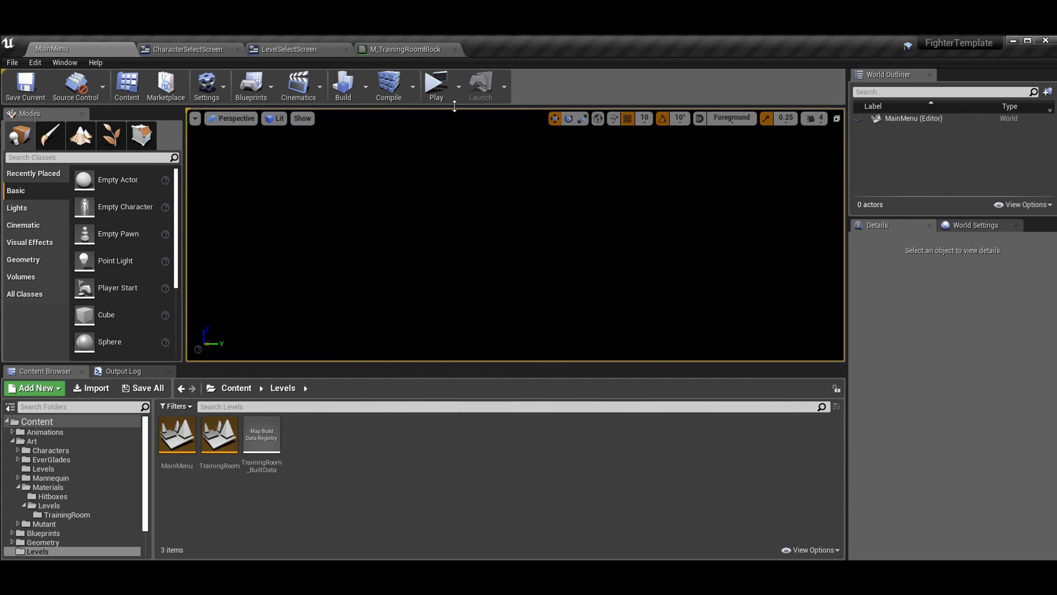
Step: Playtest the MainMenu level again with the Mutant character and the purple and green training room, and stop the preview
click(436, 84)
click(441, 404)
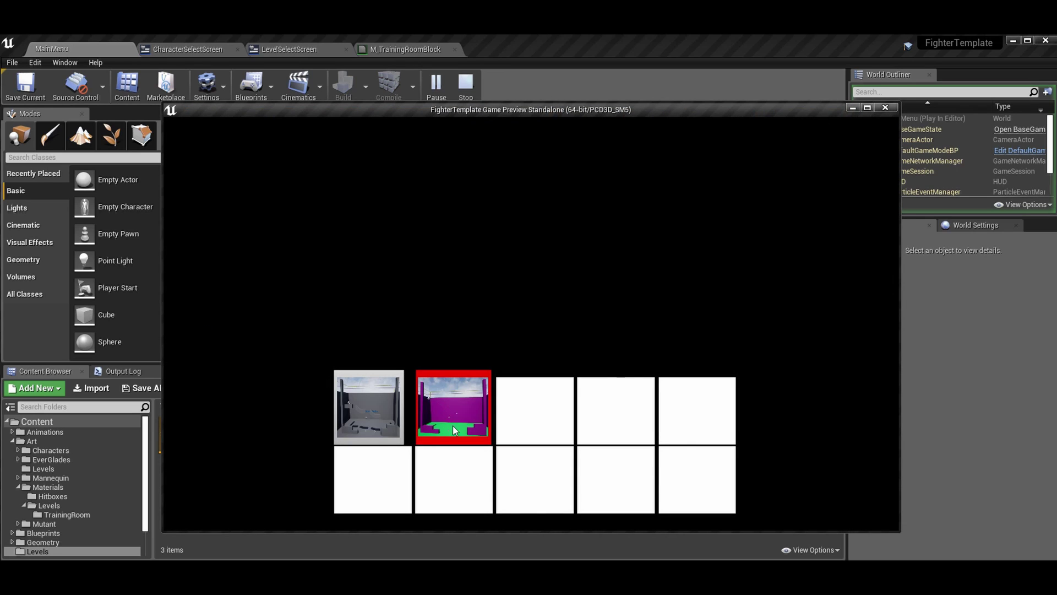
click(447, 396)
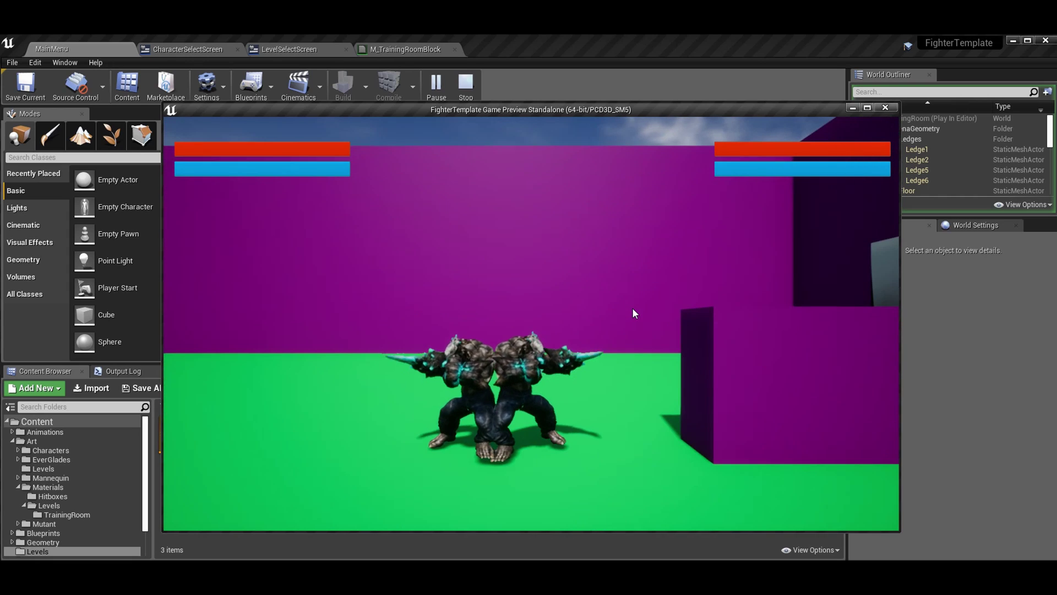
key(Escape)
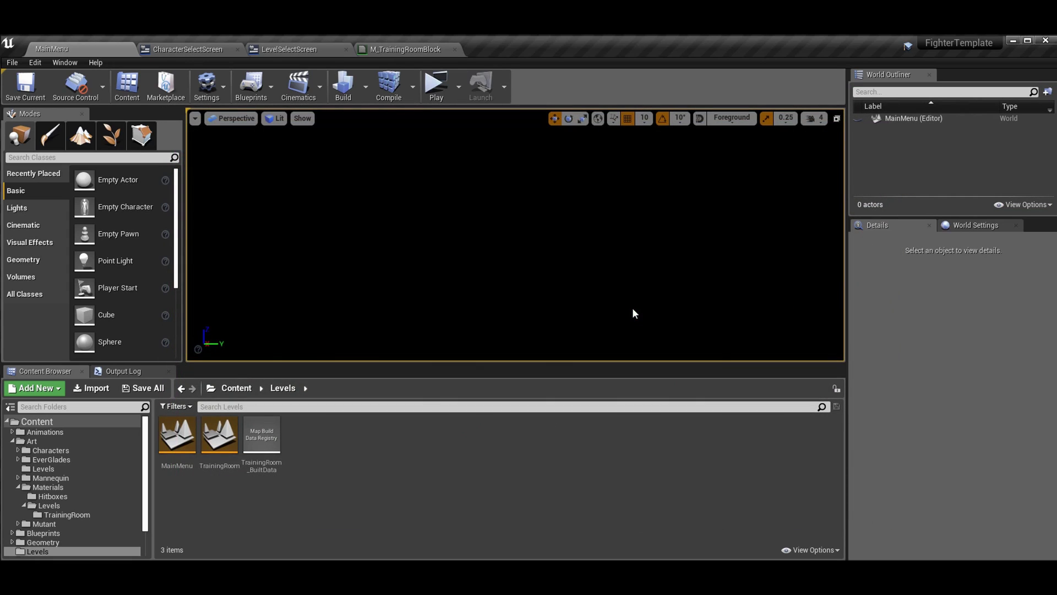
Step: Open the TrainingRoom level, playtest it directly without the menus, and stop the preview
double_click(235, 456)
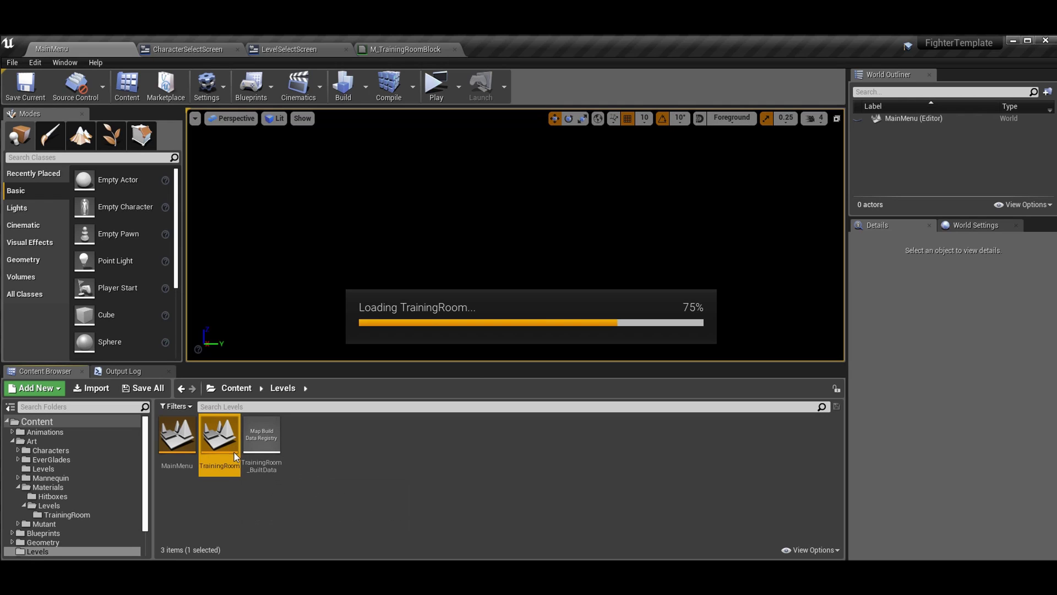
click(448, 82)
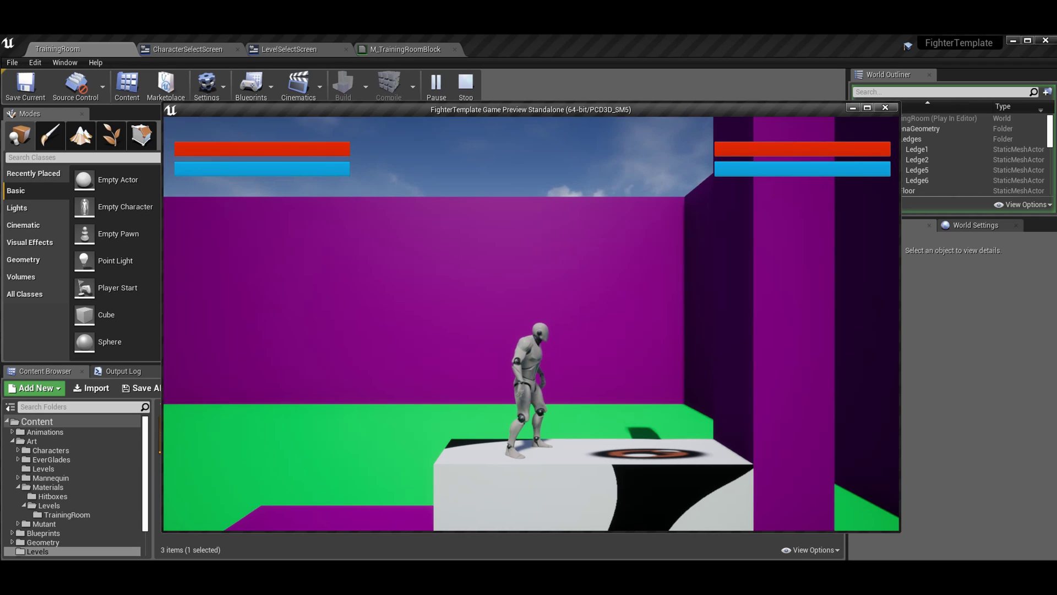
key(Escape)
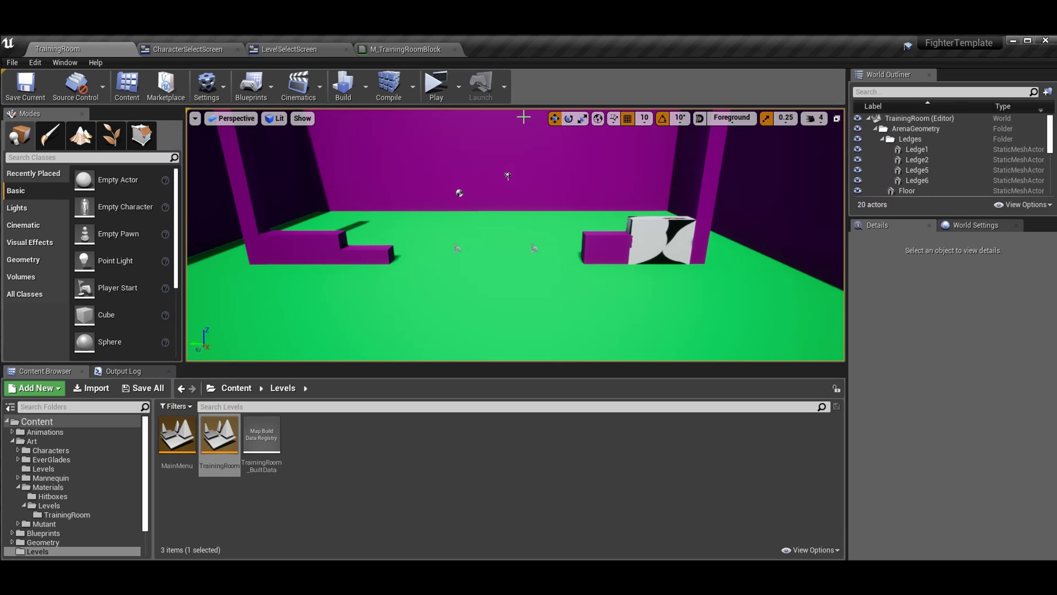